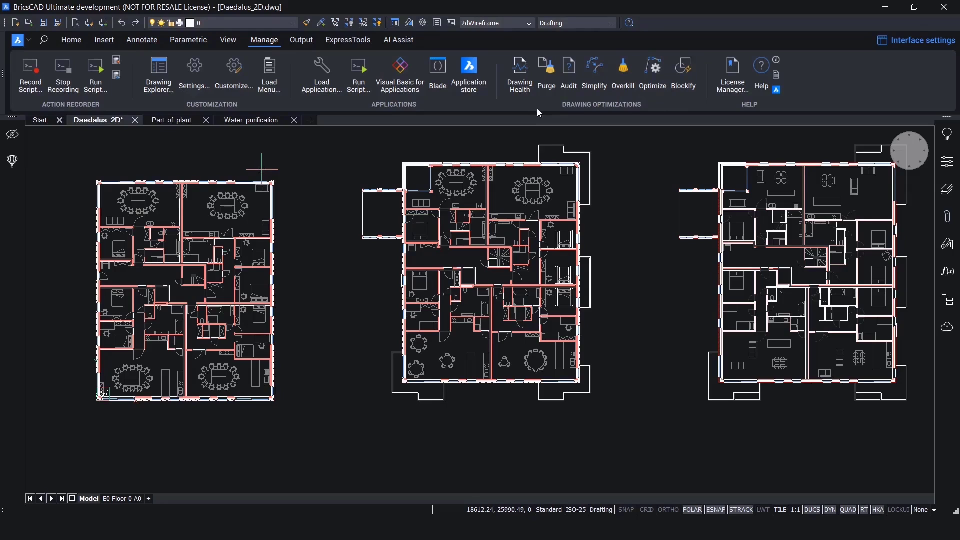
Step: Open Drawing Health, read its three-part introduction to routines and the Express, Interactive and Simulation modes, and close it
click(521, 75)
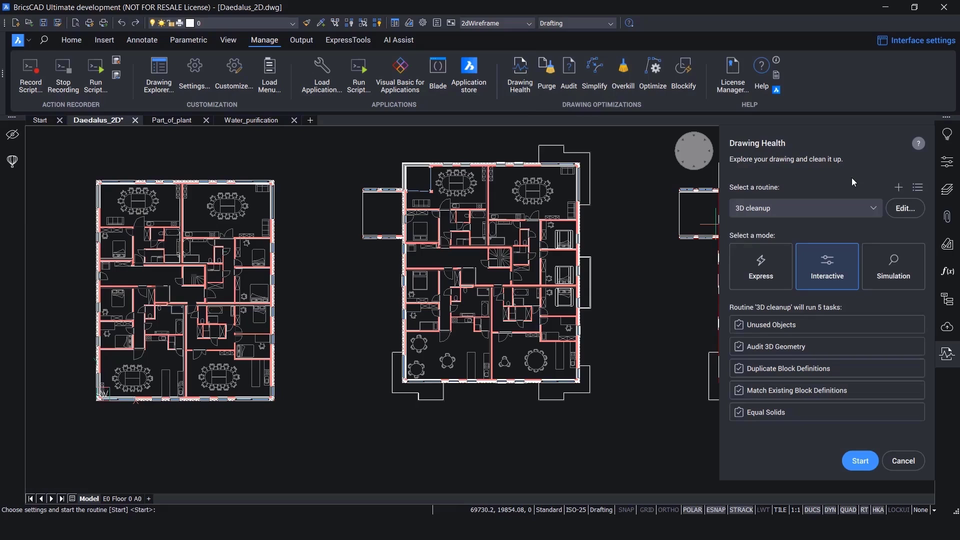
click(920, 146)
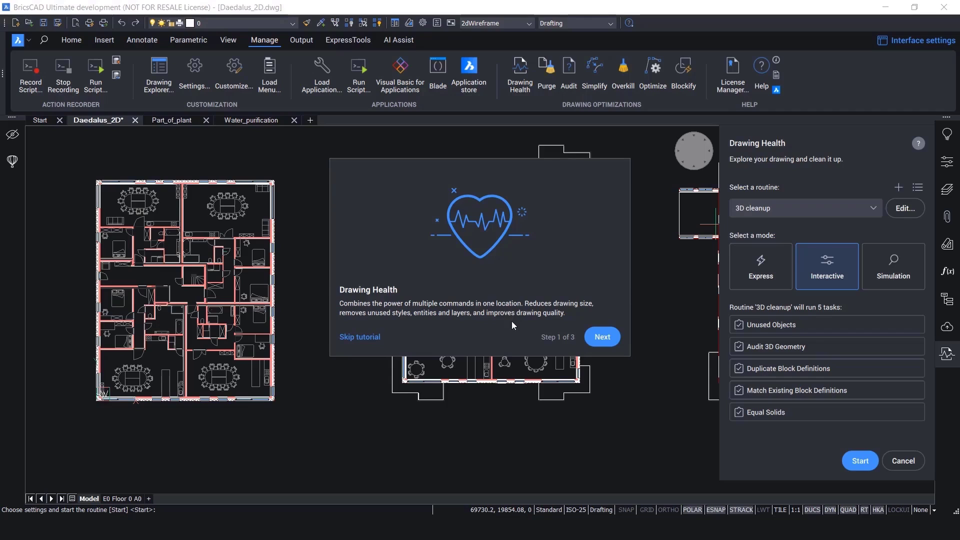
click(602, 337)
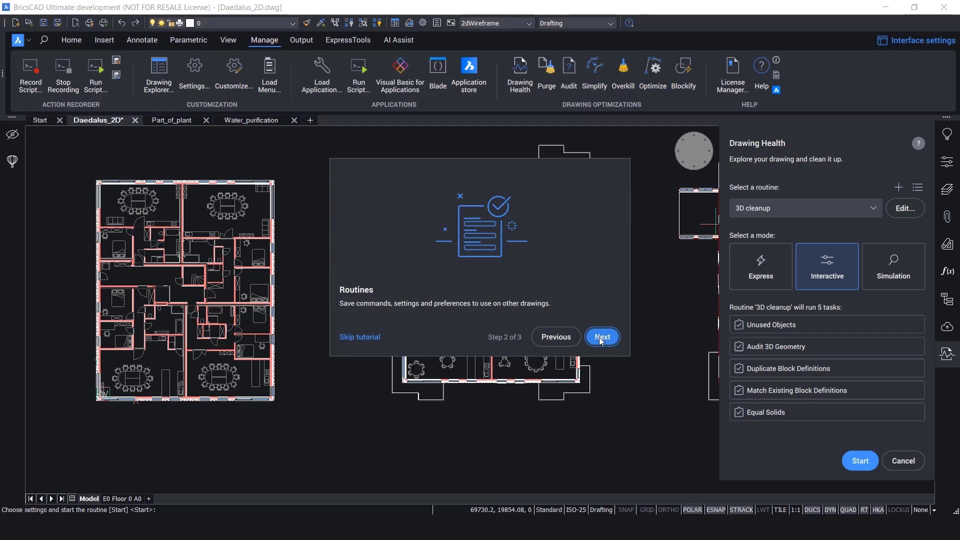
click(601, 339)
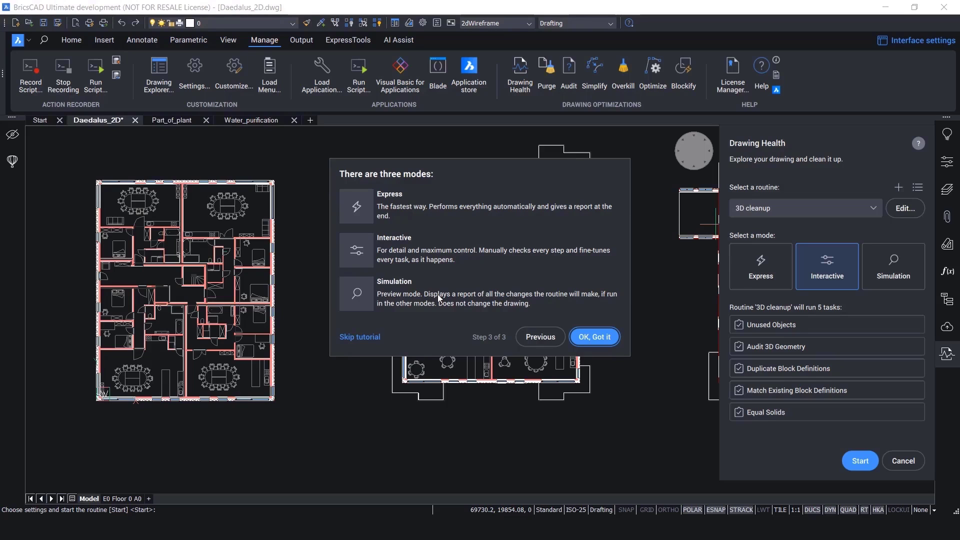
click(605, 339)
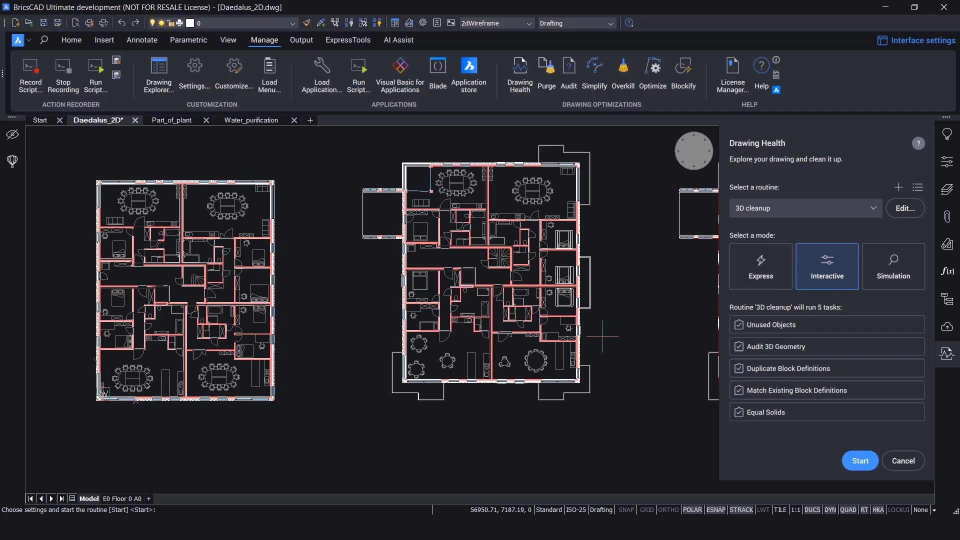
key(Escape)
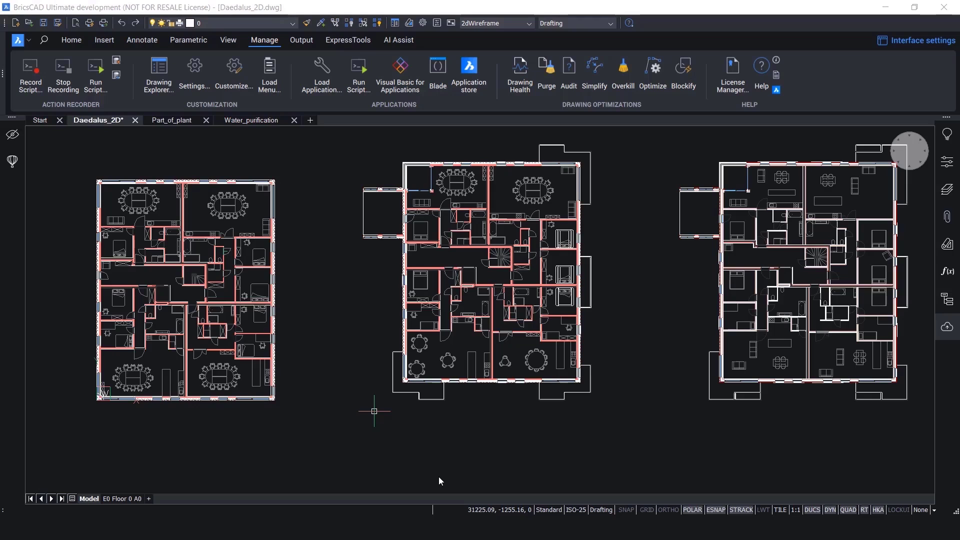
Step: Review the drawing's layers and block definitions in the Drawing Explorer, previewing the Sanitary sink - side and Floor 2 section blocks
scroll(484, 425, down, 2)
scroll(482, 425, up, 2)
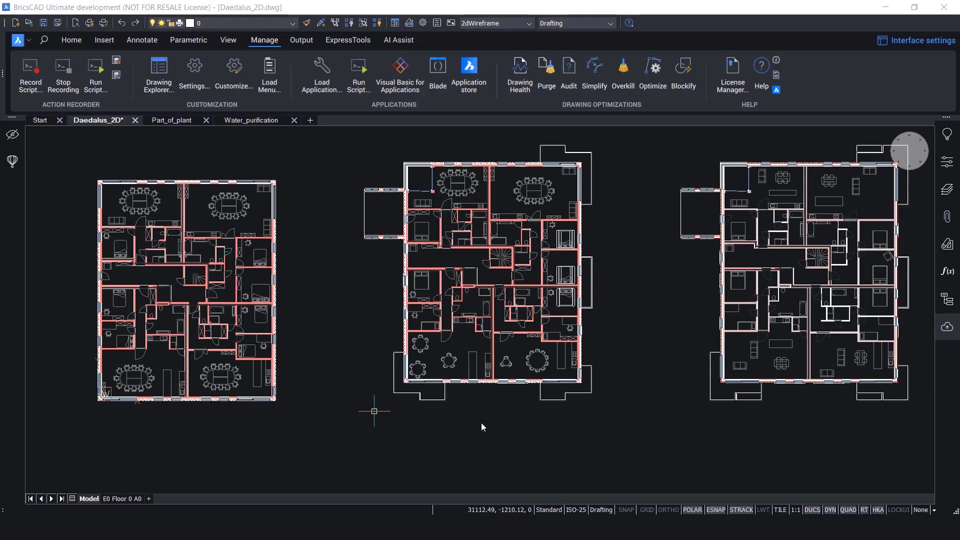
click(158, 75)
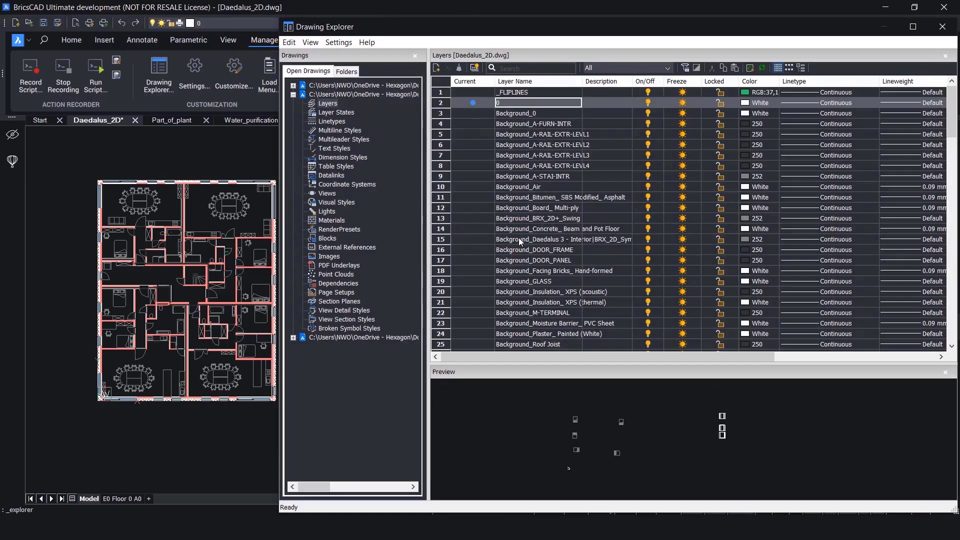
scroll(518, 238, down, 9)
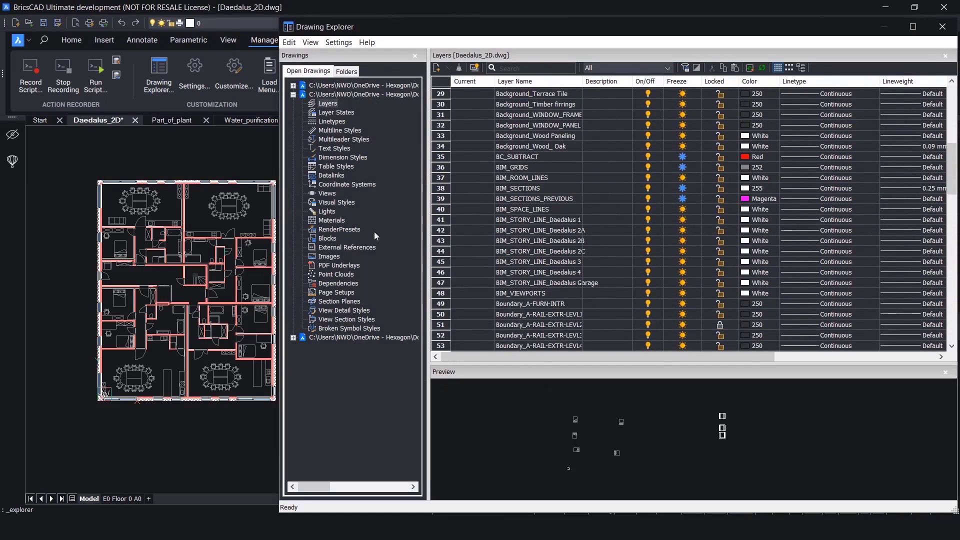
click(342, 247)
click(328, 238)
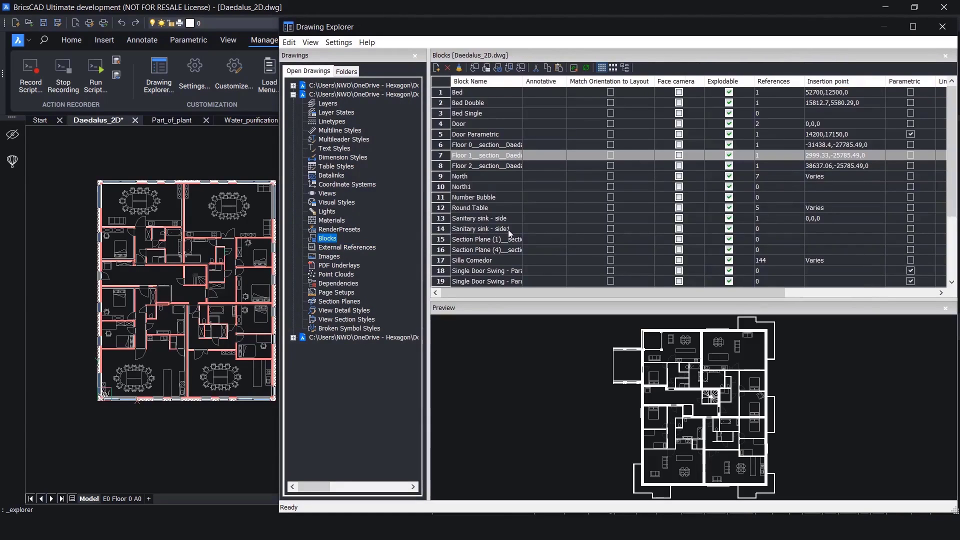
click(478, 218)
click(466, 167)
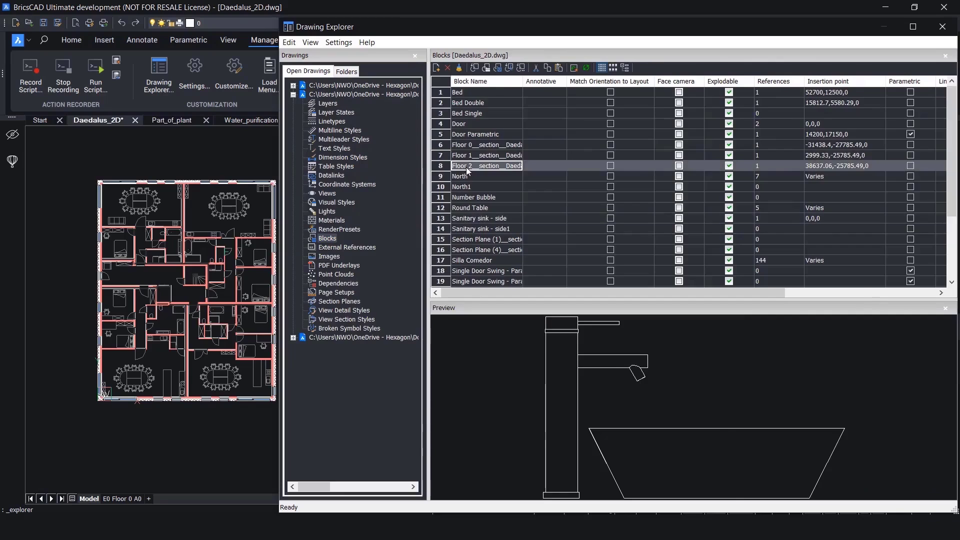
click(936, 31)
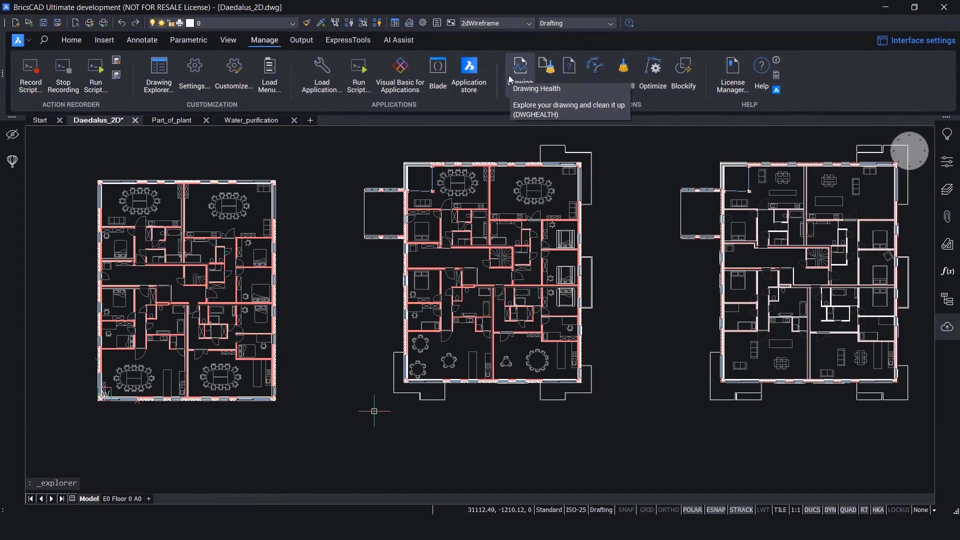
Step: Launch Drawing Health and choose the 2D cleanup routine
click(509, 75)
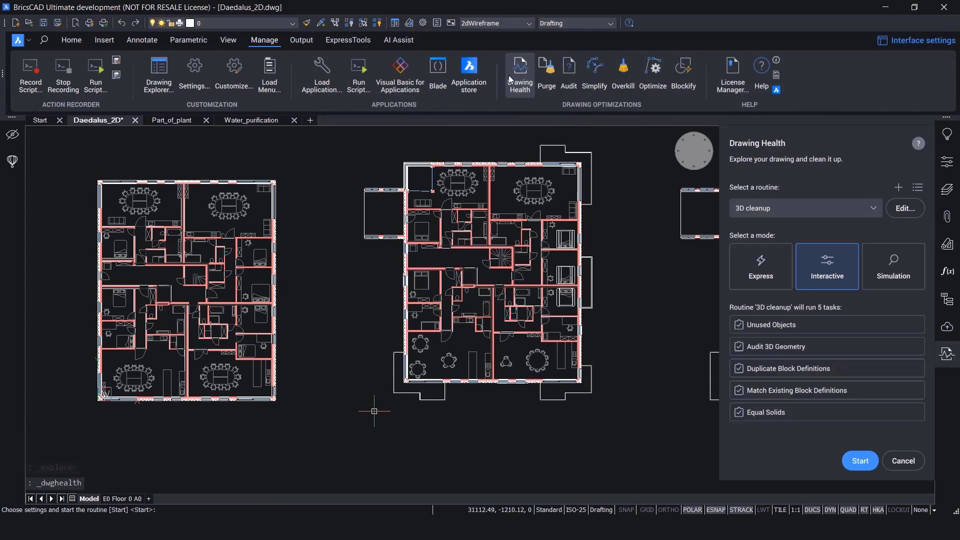
click(854, 204)
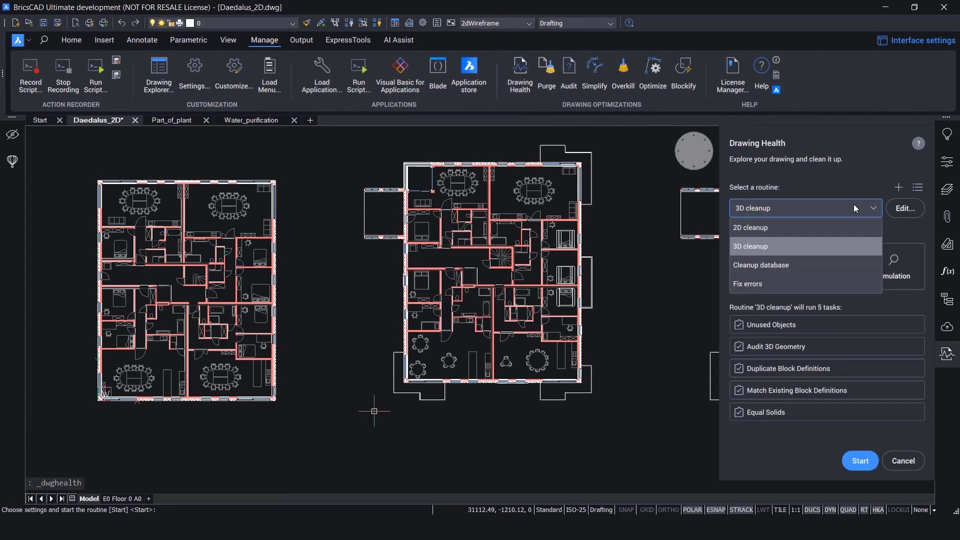
click(847, 229)
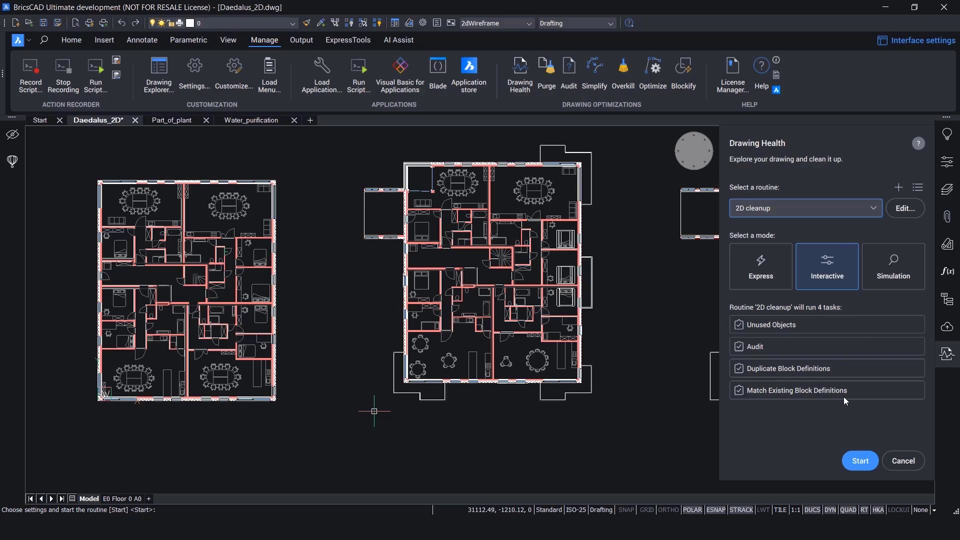
Step: Review the settings of the Unused Objects, Audit, Duplicate Block Definitions and Match Existing Block Definitions tasks in the 2D cleanup routine
click(895, 212)
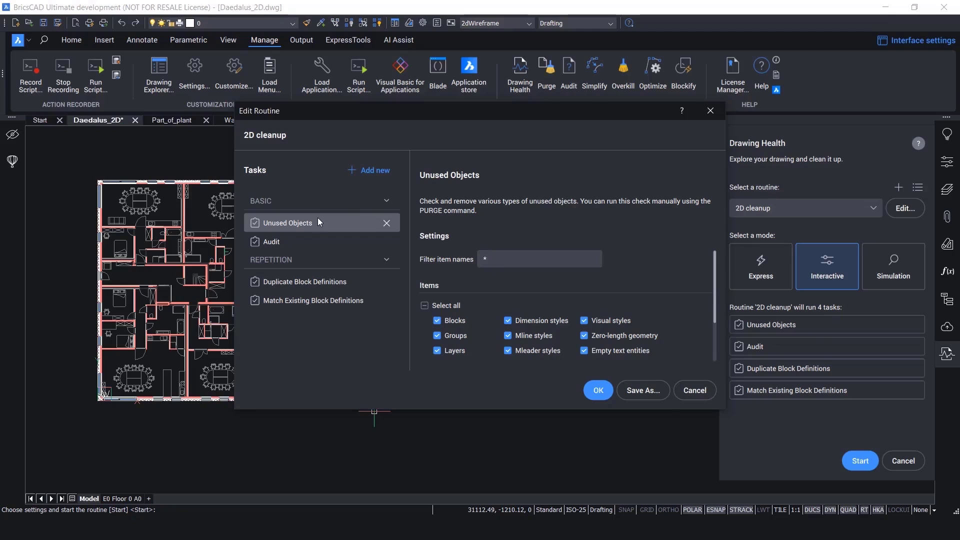
scroll(615, 304, down, 3)
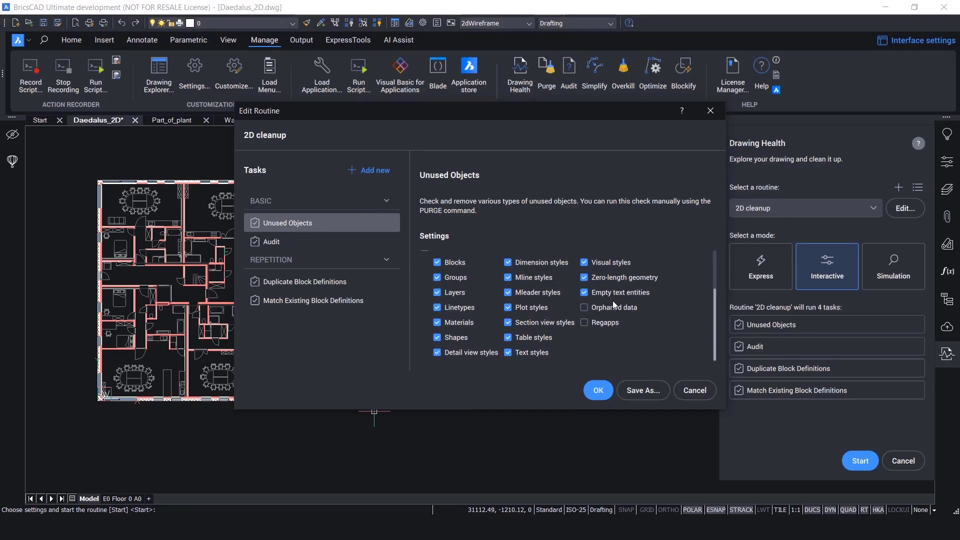
click(295, 244)
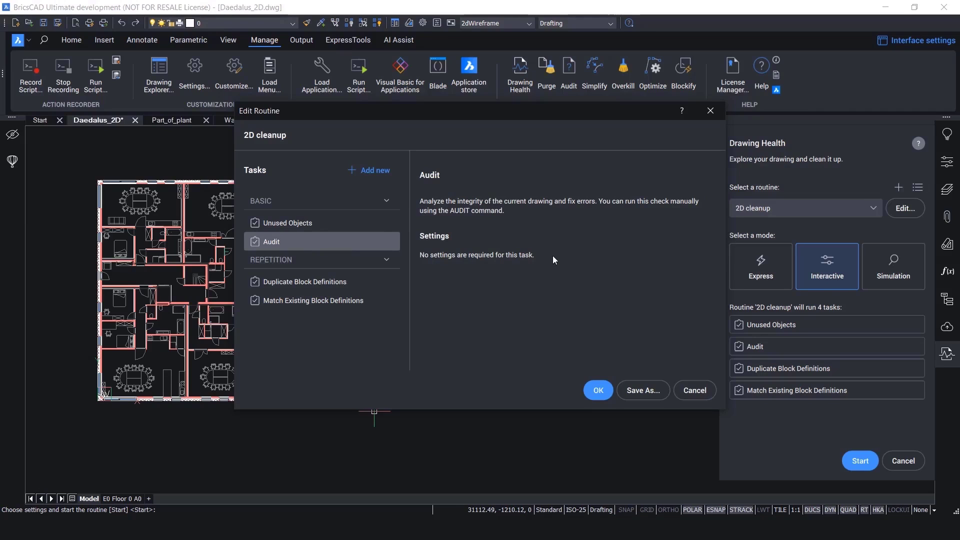
click(346, 283)
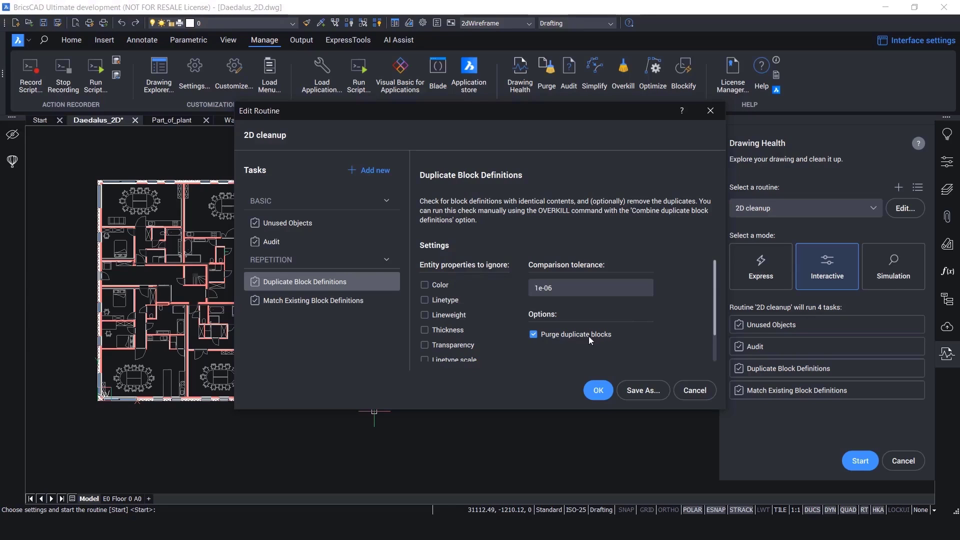
click(575, 334)
click(574, 335)
click(355, 307)
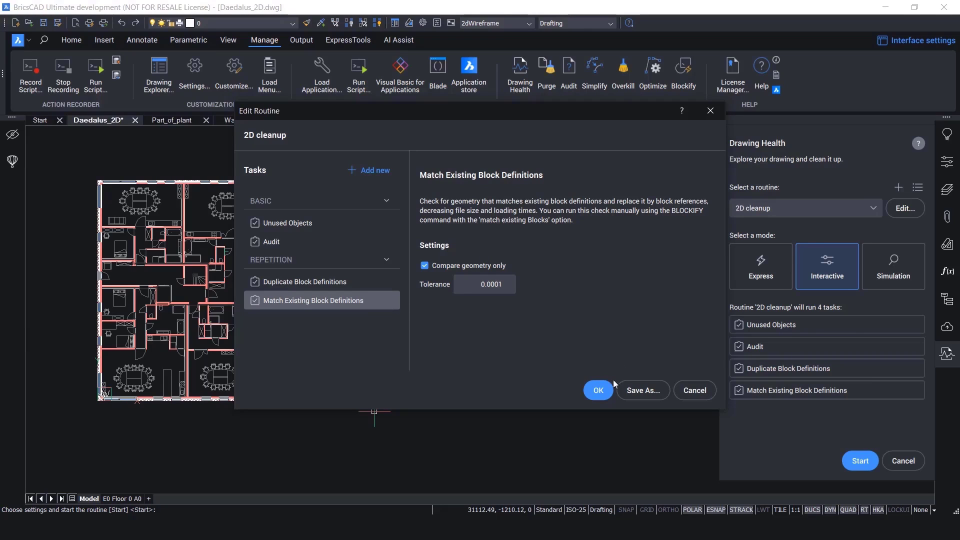
click(599, 391)
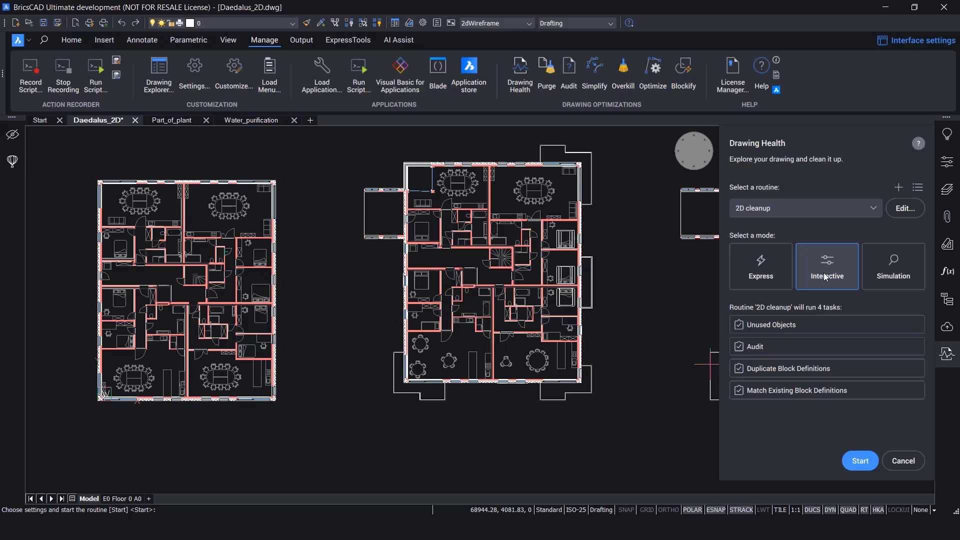
Step: Run the 2D cleanup routine in Interactive mode and purge all the unused items
click(860, 461)
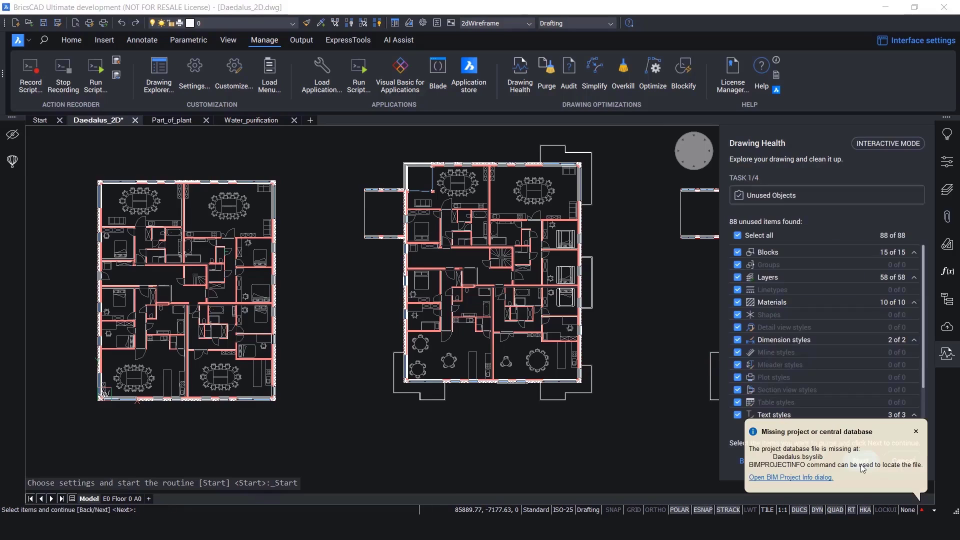
click(918, 430)
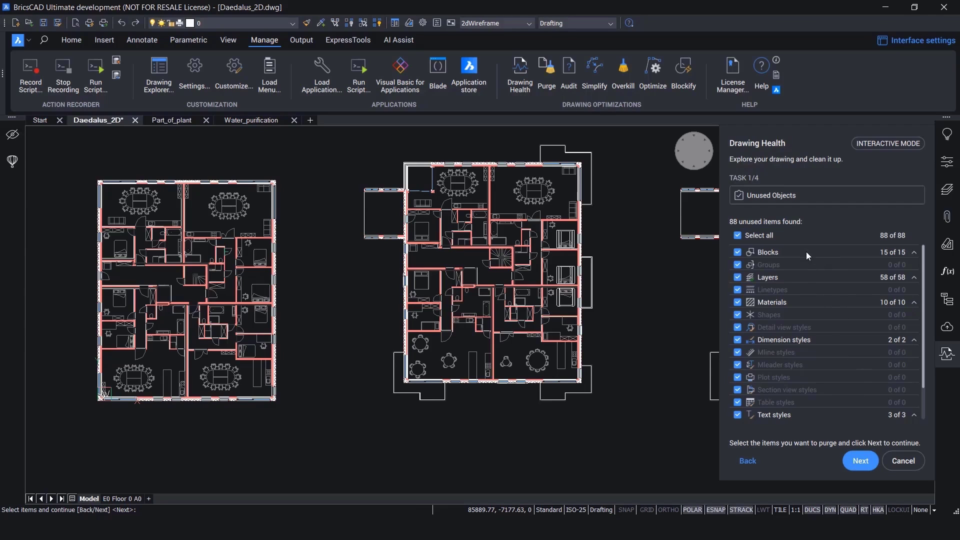
click(860, 461)
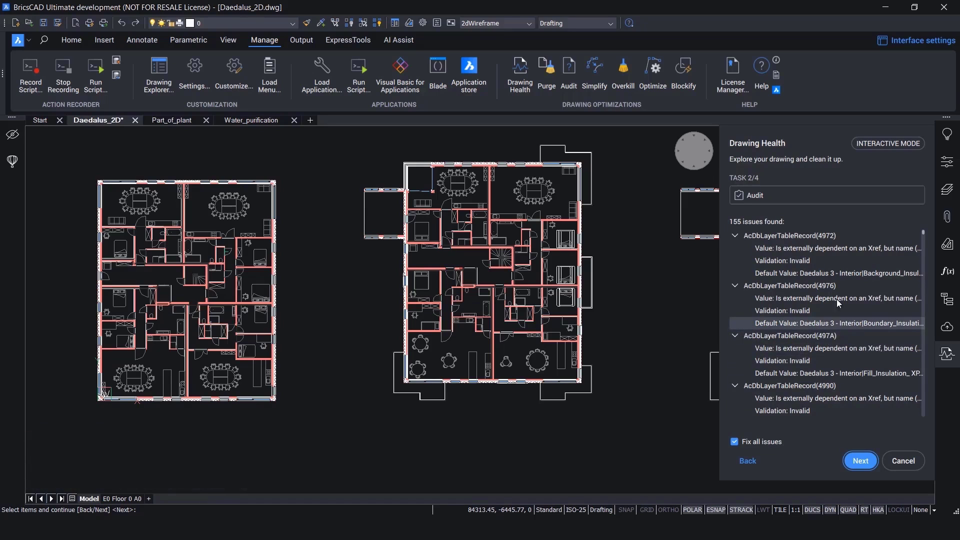
Step: Fix all issues listed by the Audit task and continue past the Duplicate Block Definitions task
scroll(847, 289, down, 1)
scroll(847, 290, down, 1)
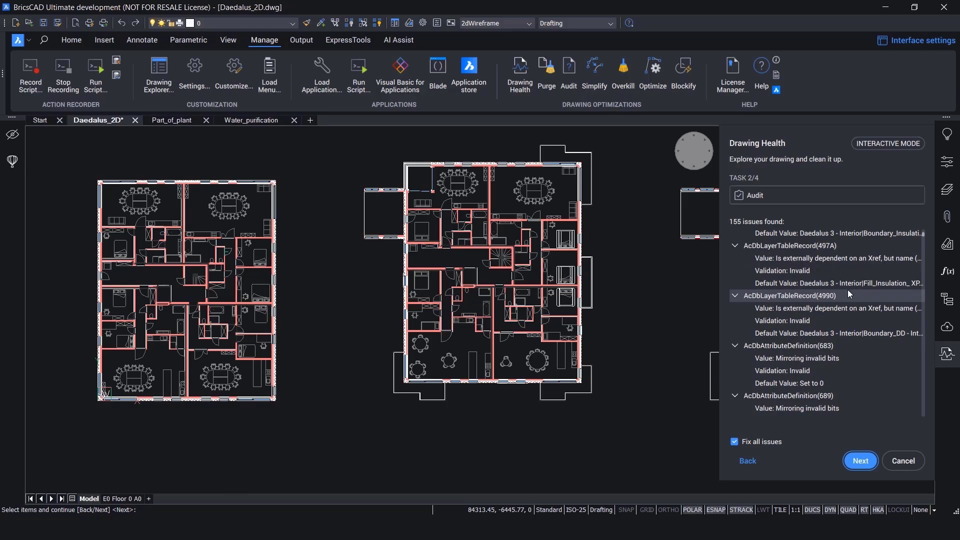
click(768, 442)
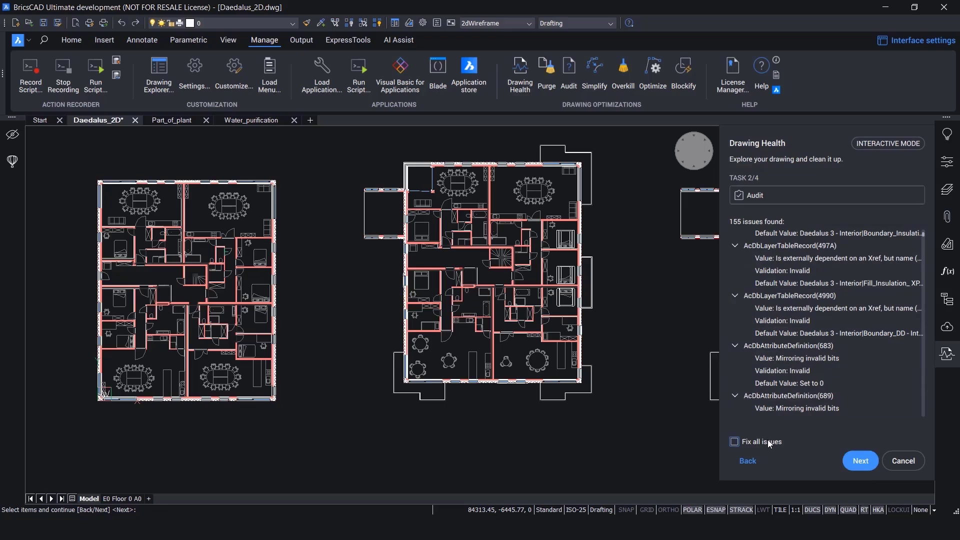
click(768, 442)
click(861, 463)
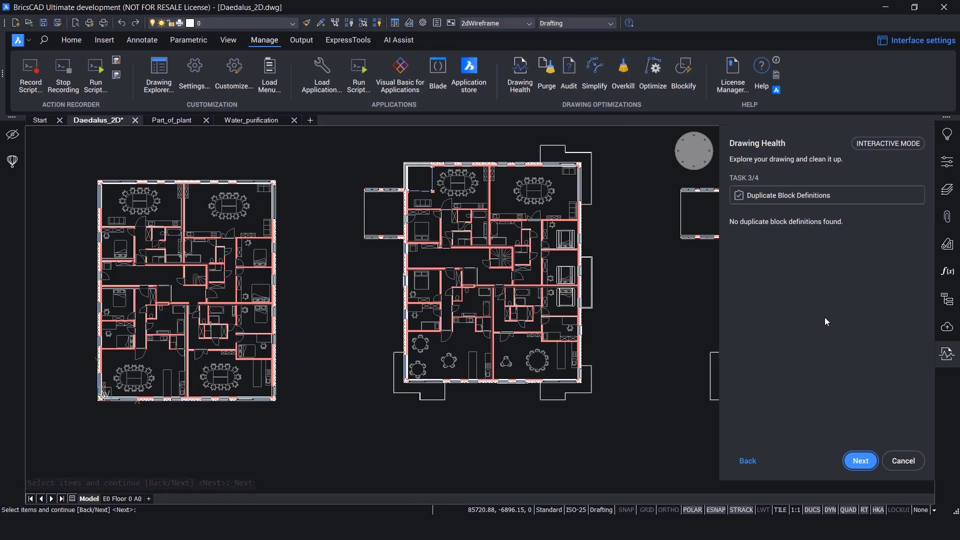
click(864, 467)
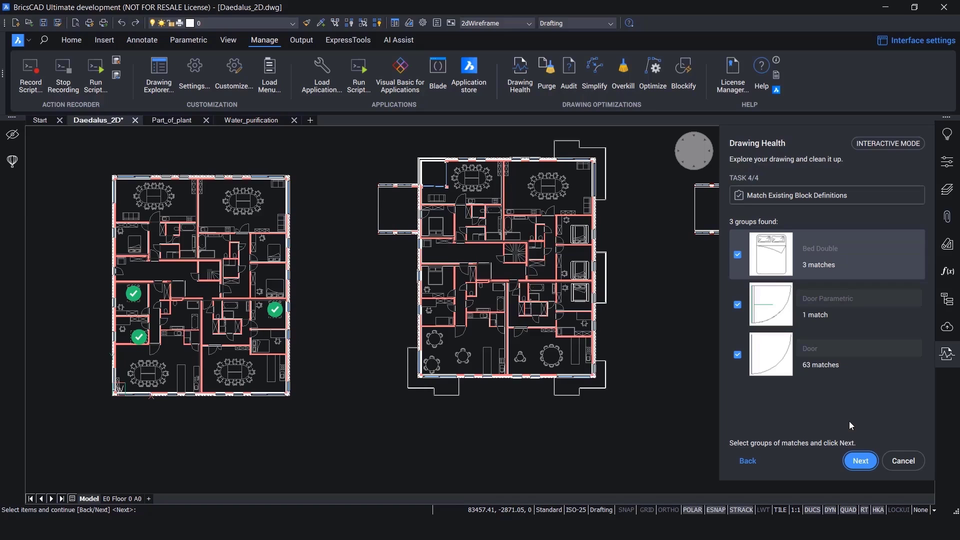
Step: Inspect the Bed Double matches in the leftmost floor plan, toggling the lower-left bedroom match off and back on
scroll(104, 324, up, 1)
scroll(104, 323, up, 2)
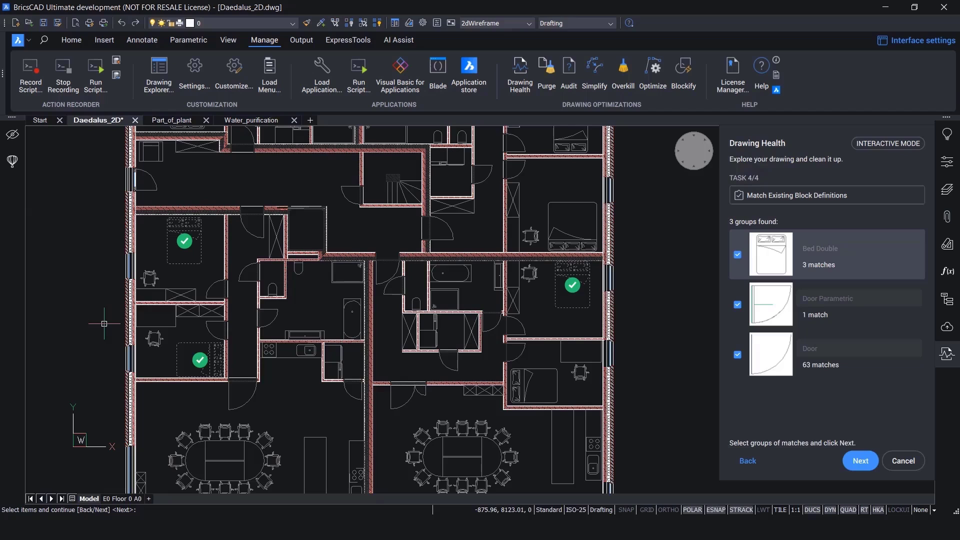
click(199, 360)
click(200, 360)
scroll(150, 345, down, 3)
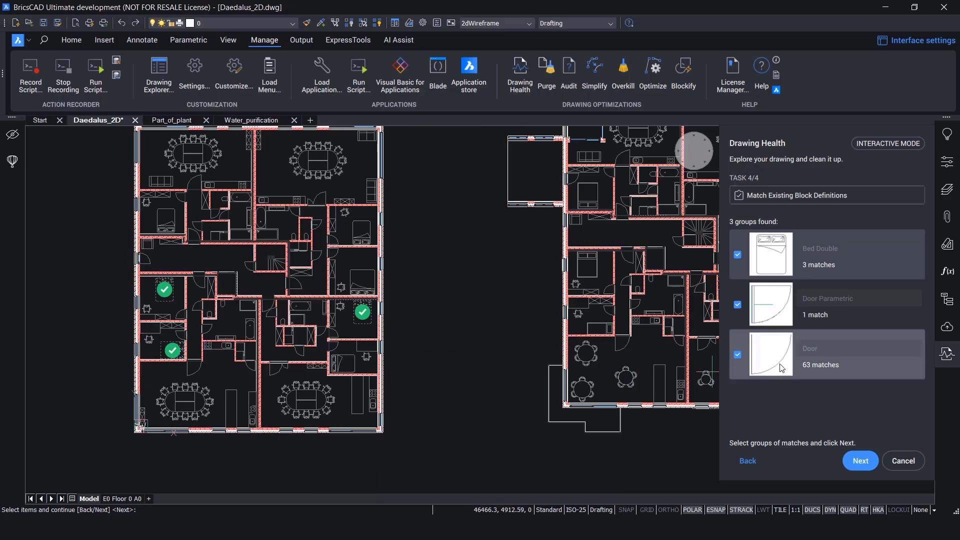
Step: Exclude the Door matches in all floor plans except the leftmost one from the block matching
click(782, 368)
scroll(341, 361, down, 3)
middle_drag(439, 363, 195, 355)
scroll(244, 353, down, 2)
drag(213, 253, 579, 394)
scroll(515, 360, up, 3)
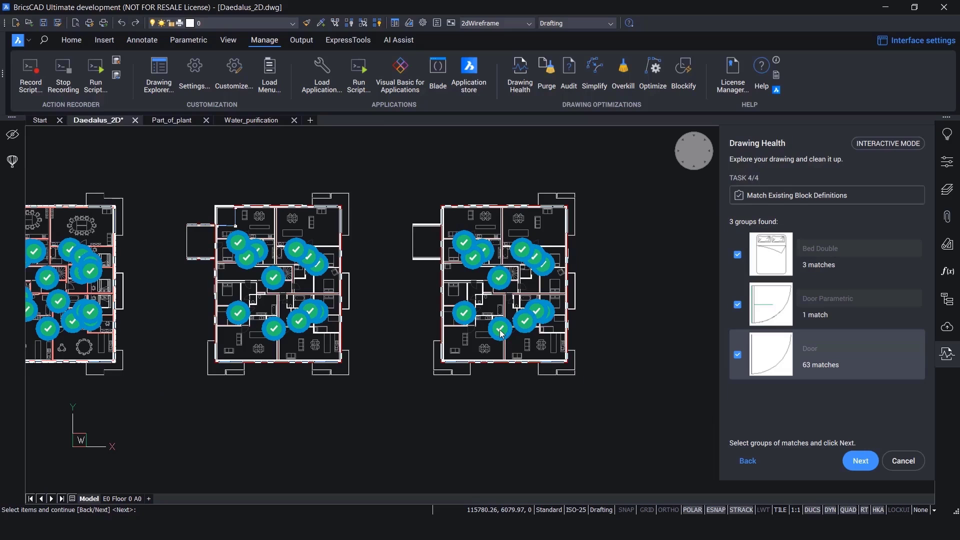
click(502, 332)
scroll(642, 342, down, 3)
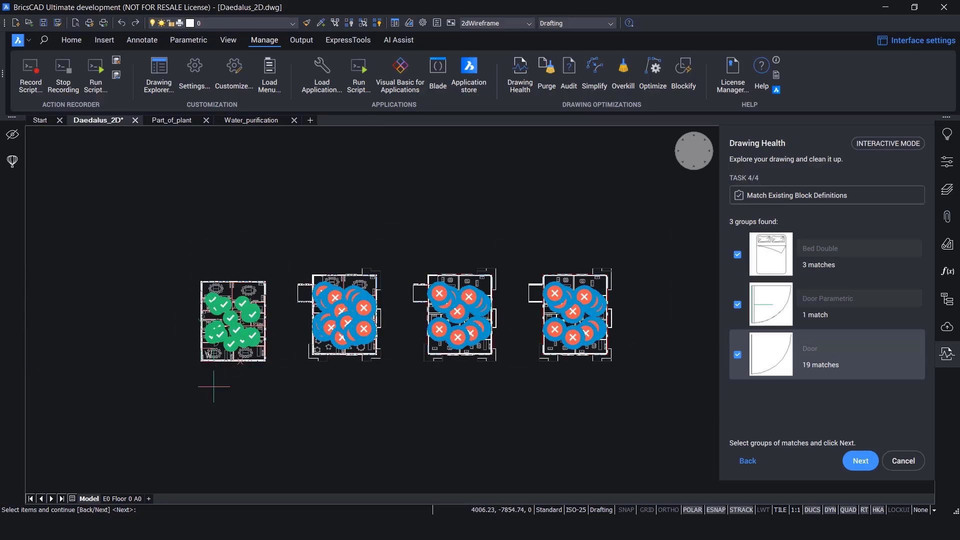
Step: Check the remaining Door matches in the leftmost floor plan and convert the selected matches to block references
scroll(213, 386, up, 3)
scroll(317, 279, up, 2)
middle_drag(362, 305, 393, 347)
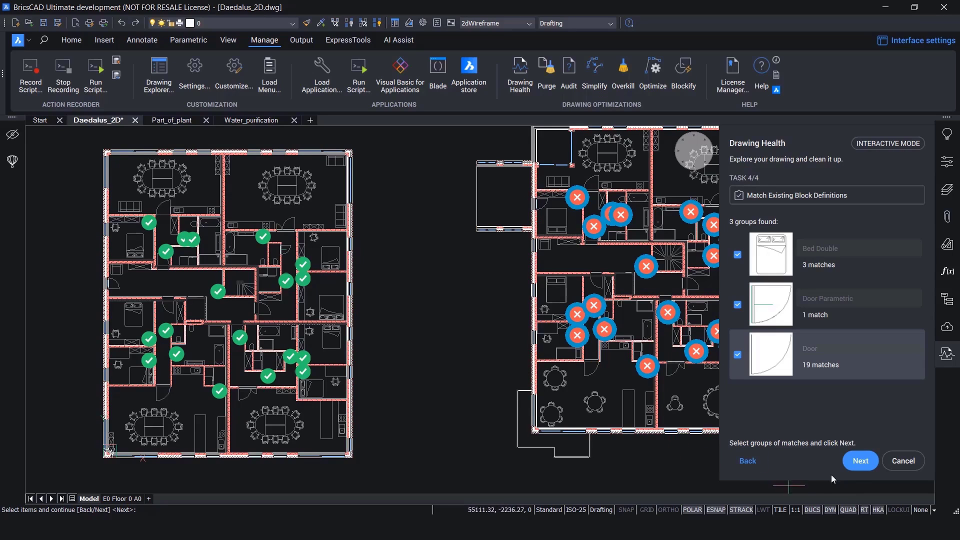
click(866, 464)
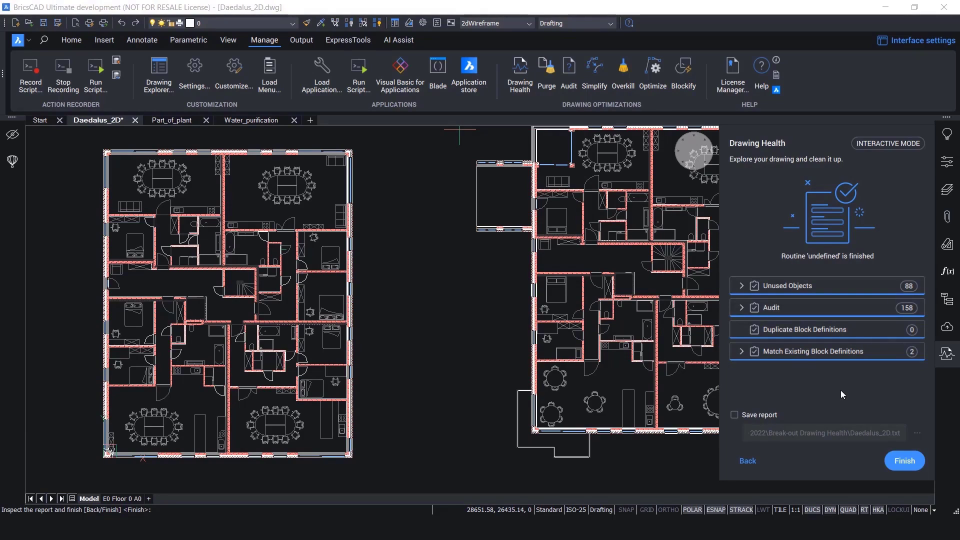
Step: Review the cleanup report's purged blocks under Unused Objects and the Door references under Match Existing Block Definitions
click(742, 287)
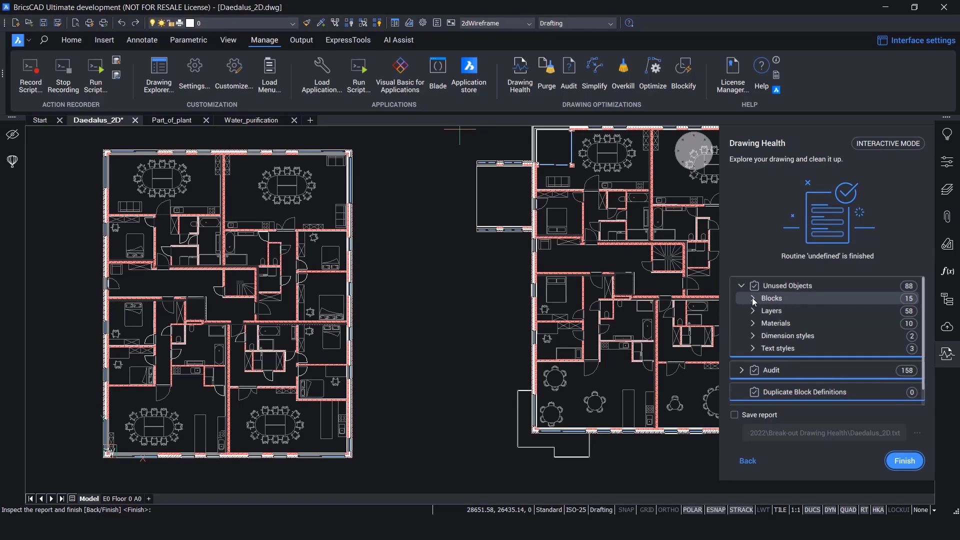
click(752, 298)
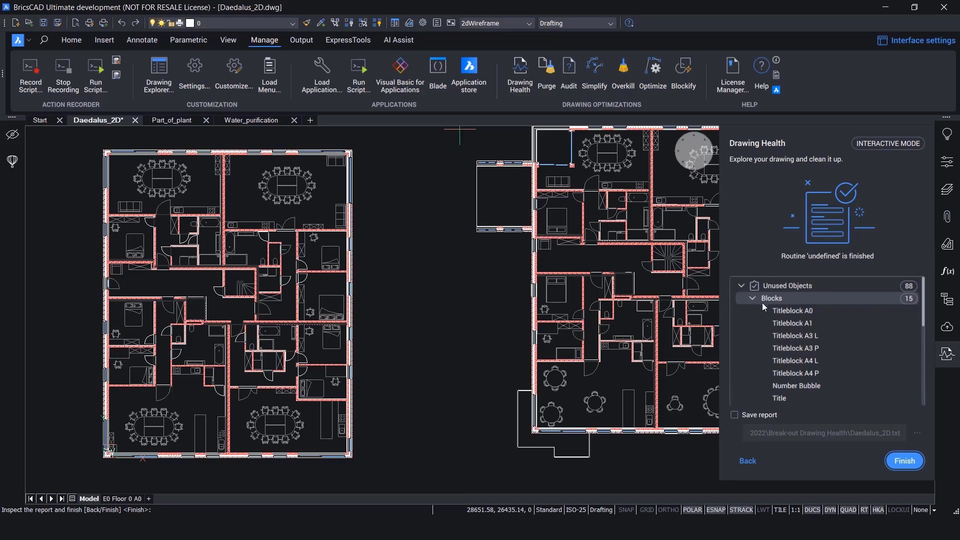
click(741, 287)
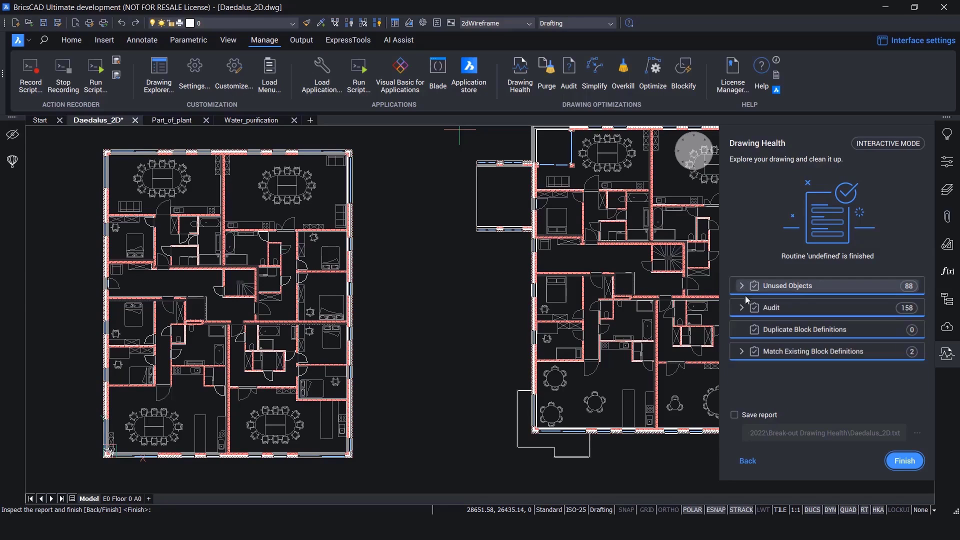
click(742, 352)
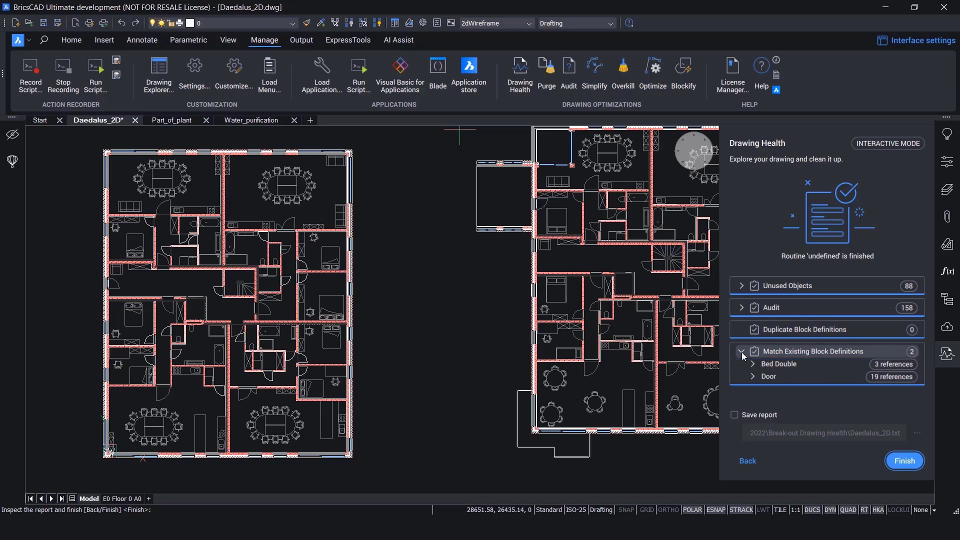
click(754, 377)
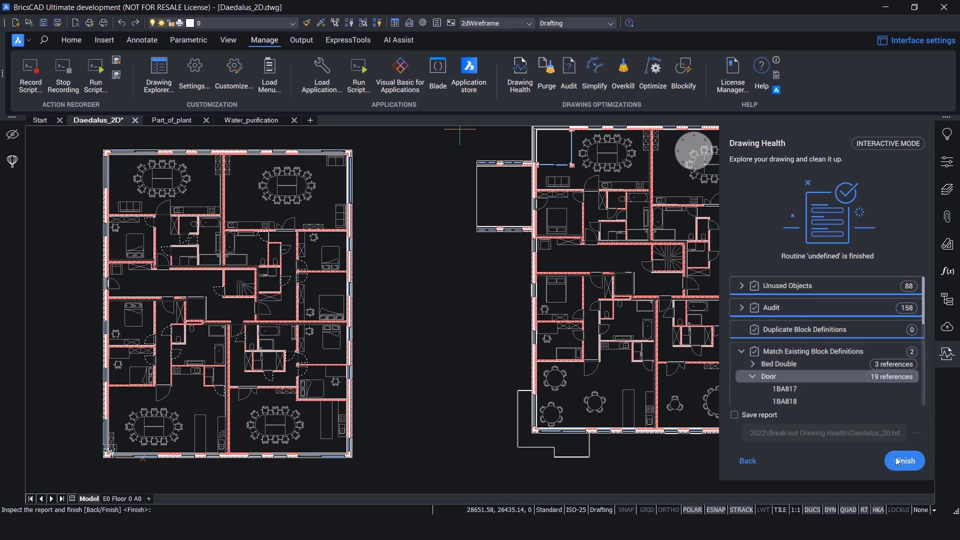
Step: Check the Save report option, leave it disabled, and finish the interactive 2D cleanup routine
click(735, 416)
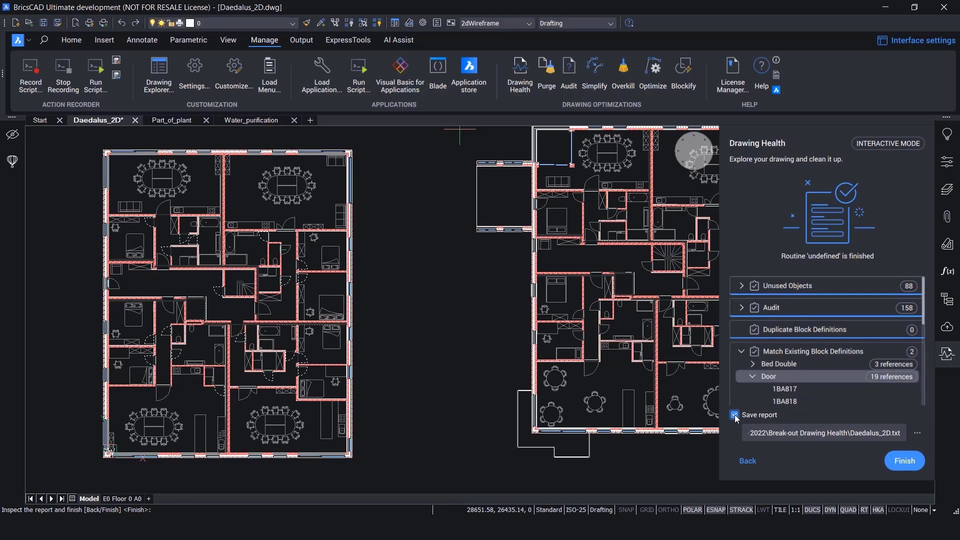
click(735, 415)
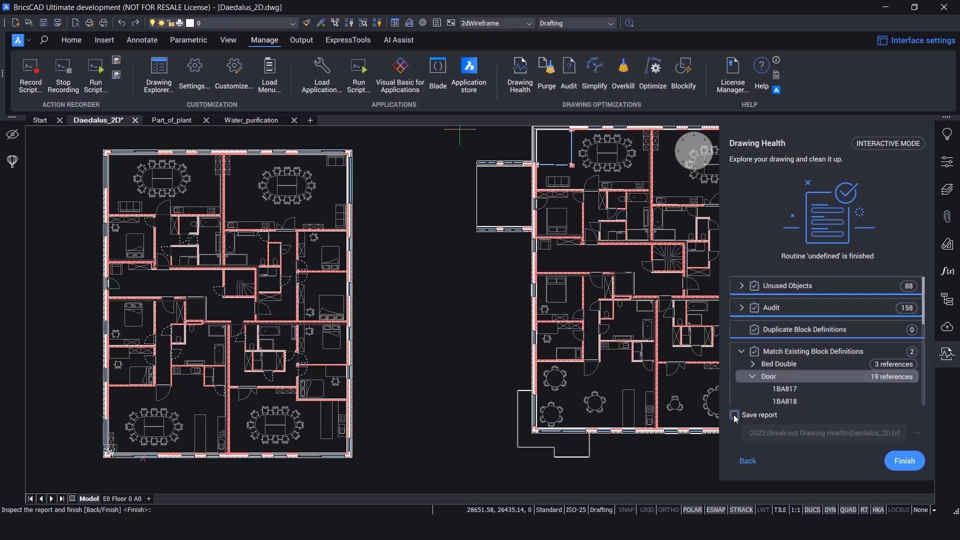
click(906, 461)
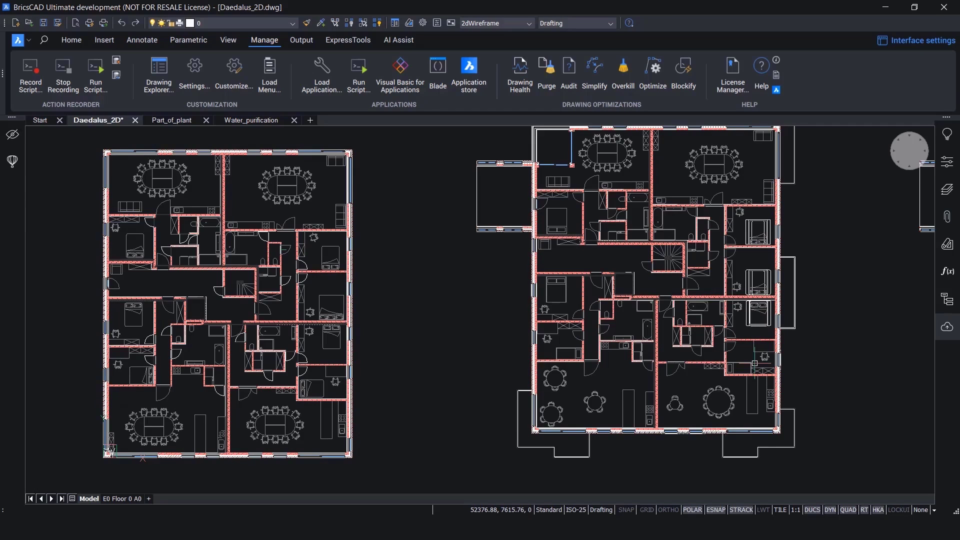
Step: Undo the interactive cleanup changes in the Daedalus_2D drawing as far back as possible
key(ctrl+z)
key(ctrl+z)
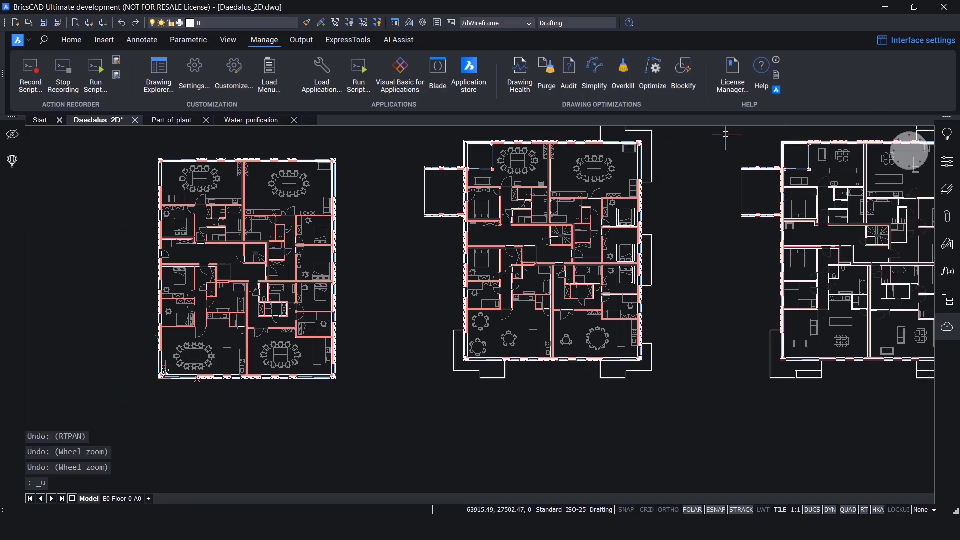
key(ctrl+z)
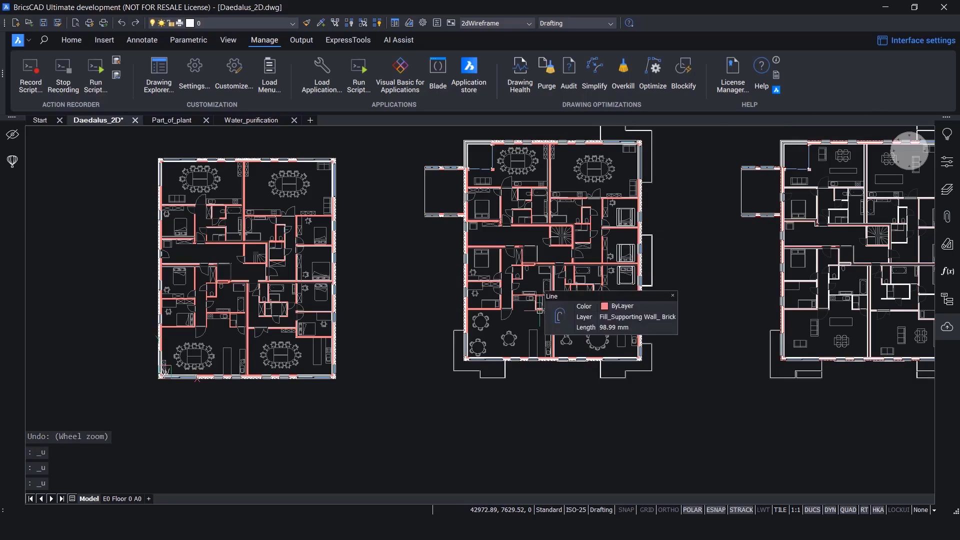
key(ctrl+z)
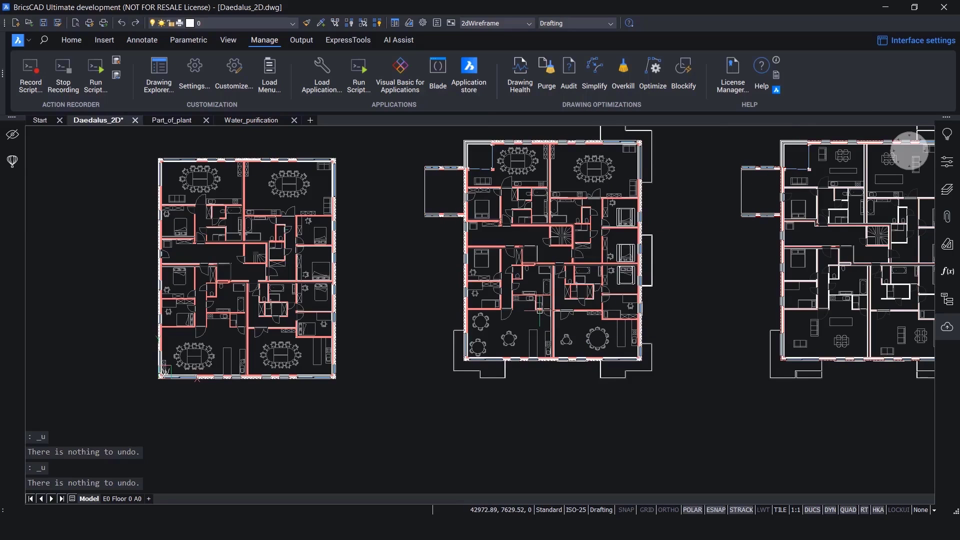
Step: Run the Drawing Health 2D cleanup routine on the Daedalus_2D drawing in Express mode
click(521, 75)
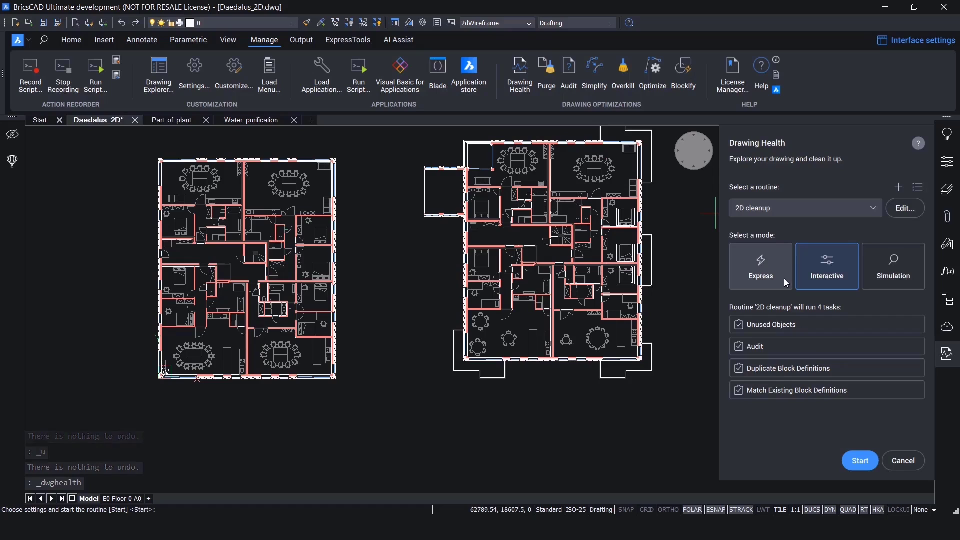
click(781, 280)
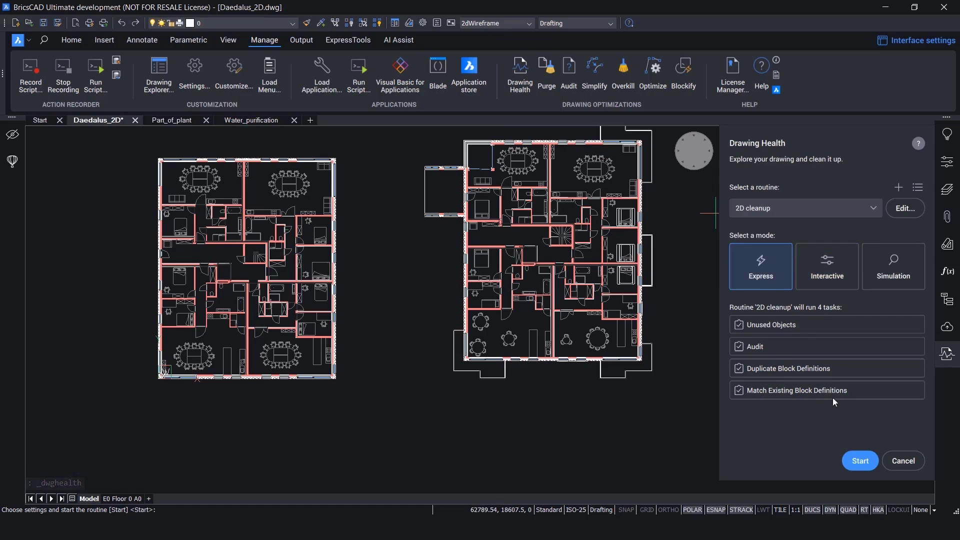
click(861, 461)
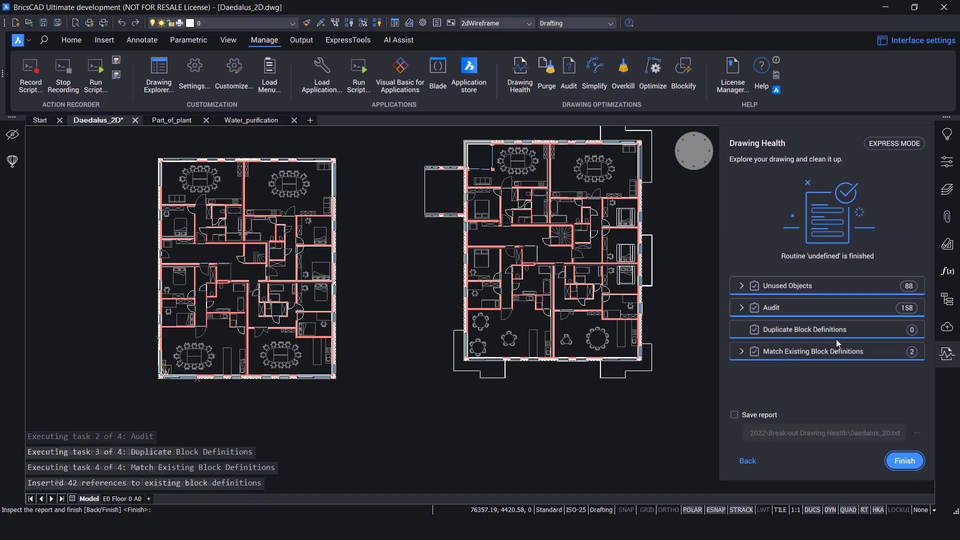
Step: Check the Match Existing Block Definitions results in the Express report, finish the routine and leave nothing selected
click(742, 353)
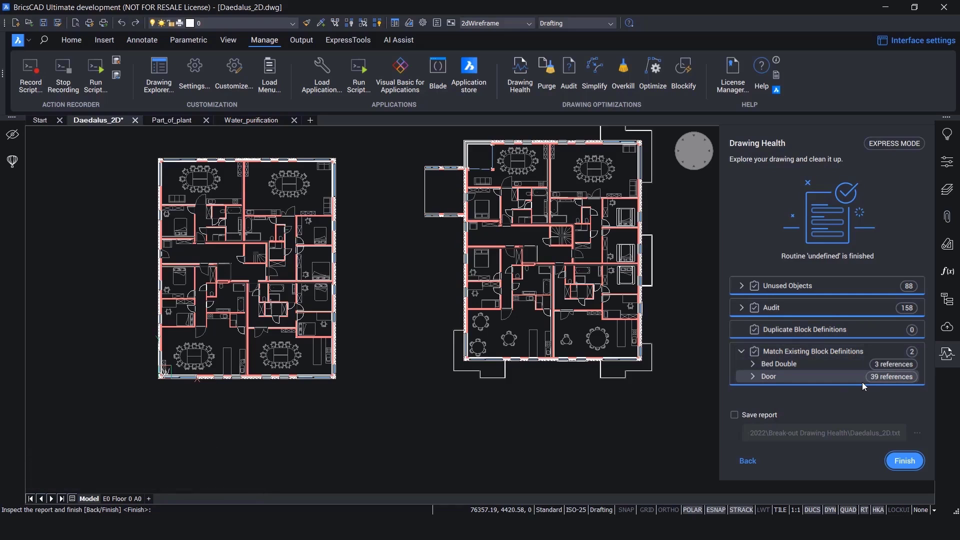
click(905, 460)
click(675, 432)
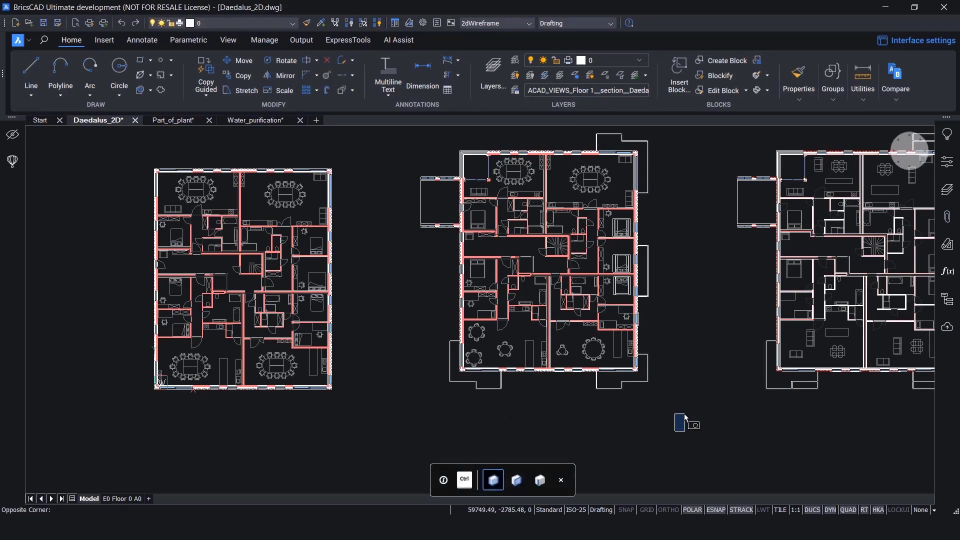
key(Escape)
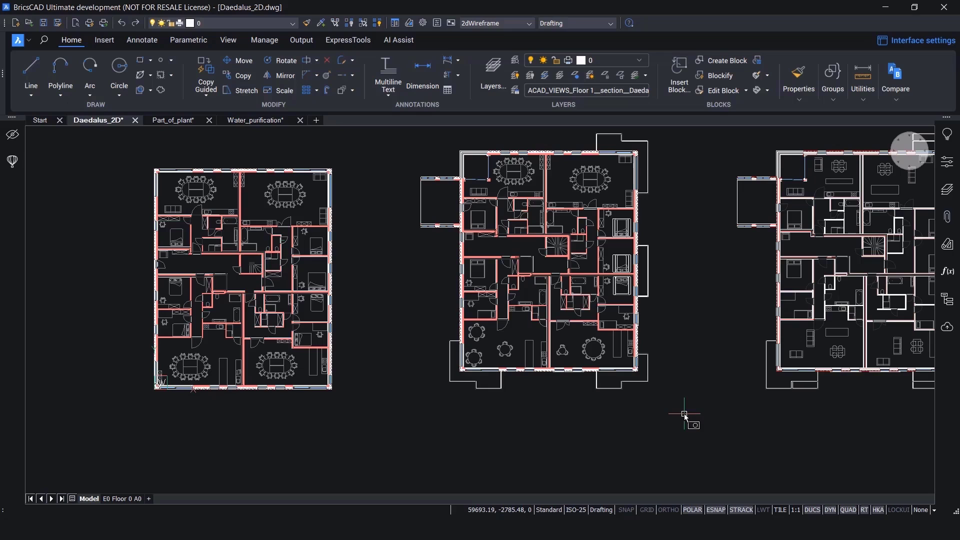
Step: Switch to the Part_of_plant drawing and change the workspace from Drafting to Modeling
click(177, 121)
click(603, 510)
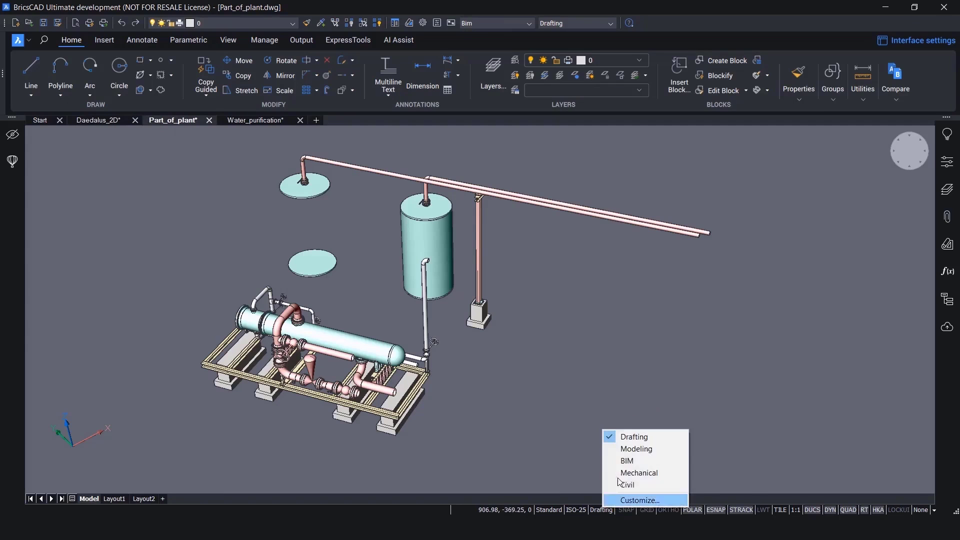
click(629, 449)
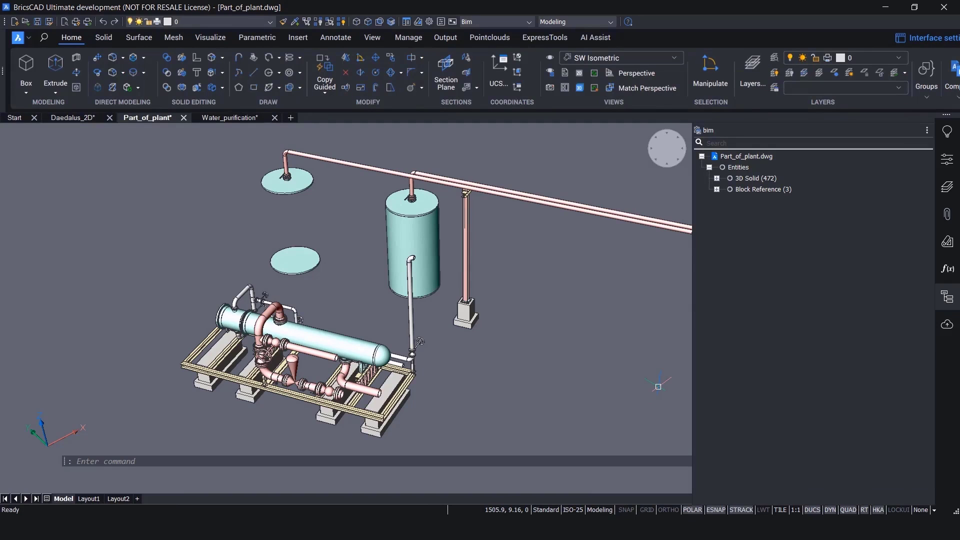
Step: Inspect the plant model's structure by highlighting its 3D Solid group and its Block Reference group
scroll(529, 330, down, 1)
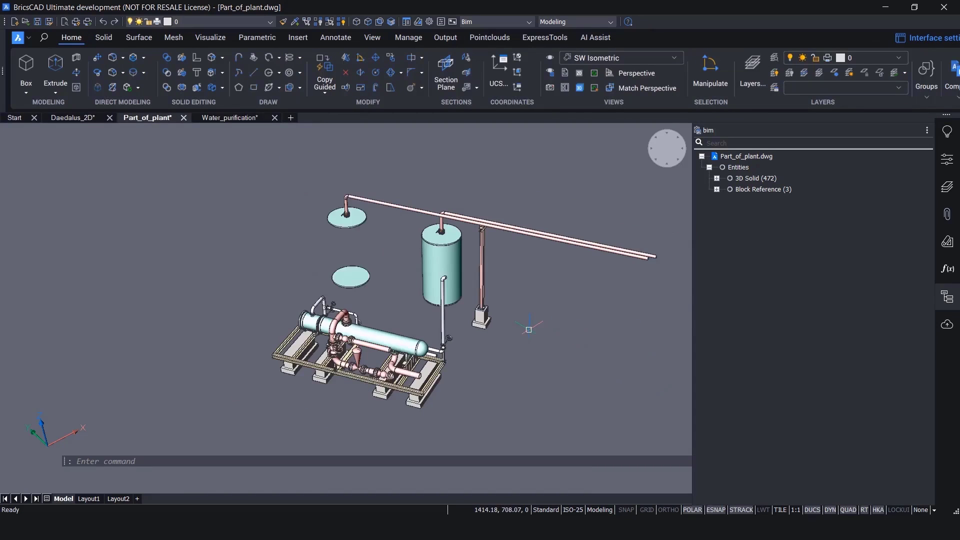
middle_drag(538, 341, 520, 353)
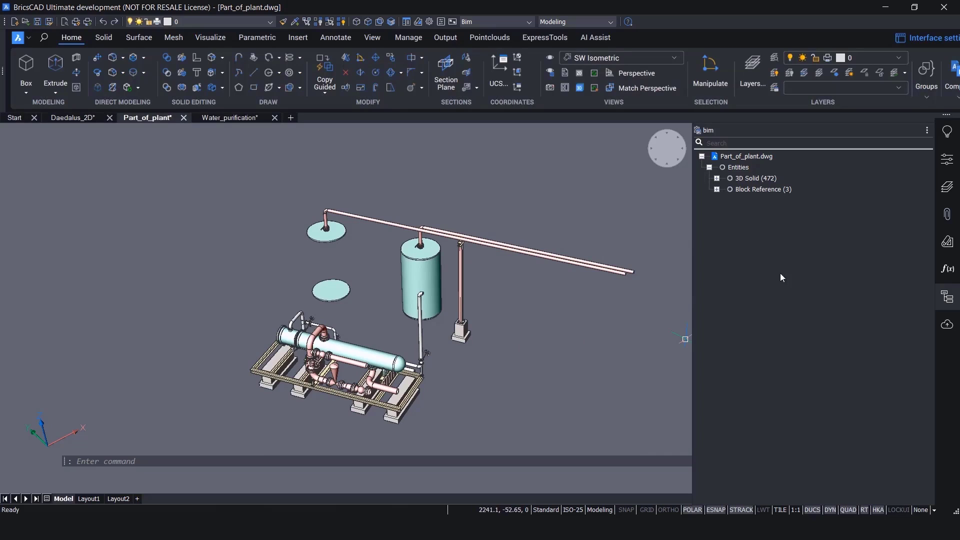
click(758, 181)
click(771, 193)
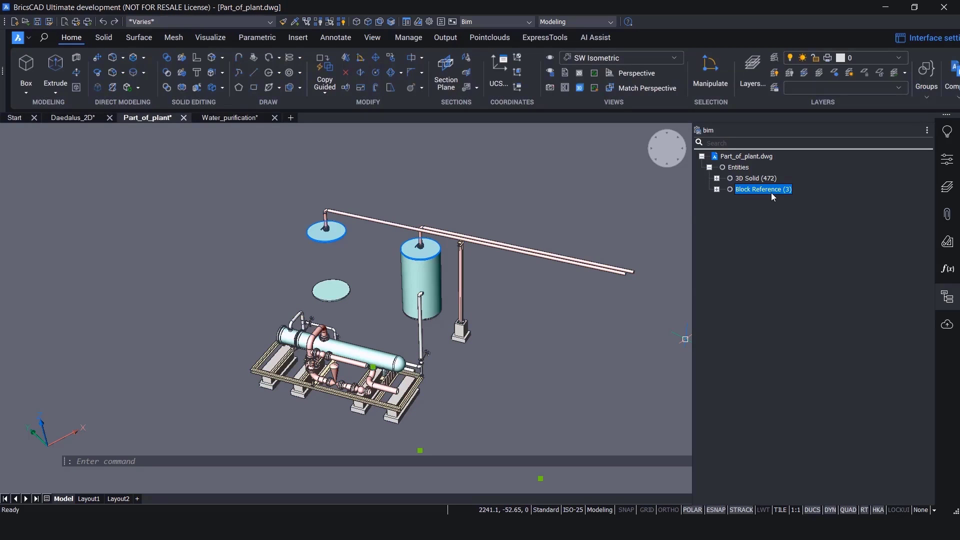
Step: Look through the full layer list of the Part_of_plant drawing, then close it
click(947, 187)
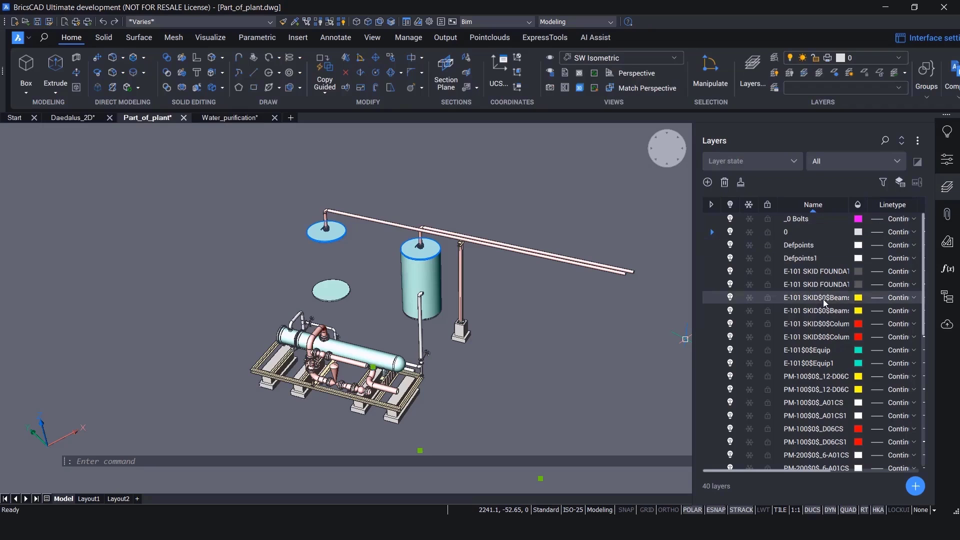
scroll(824, 301, down, 7)
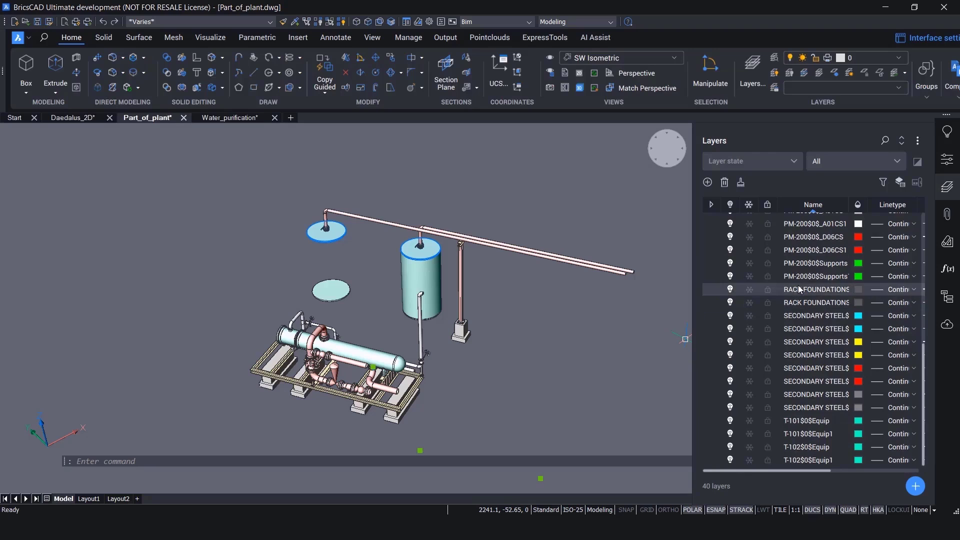
click(948, 188)
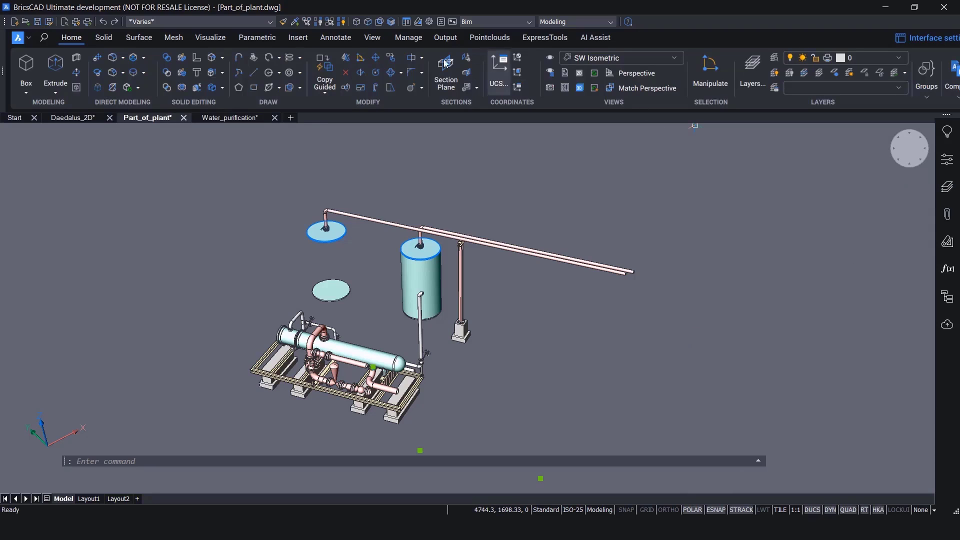
Step: Open Drawing Health for the plant model and choose the 3D cleanup routine
click(409, 37)
click(485, 73)
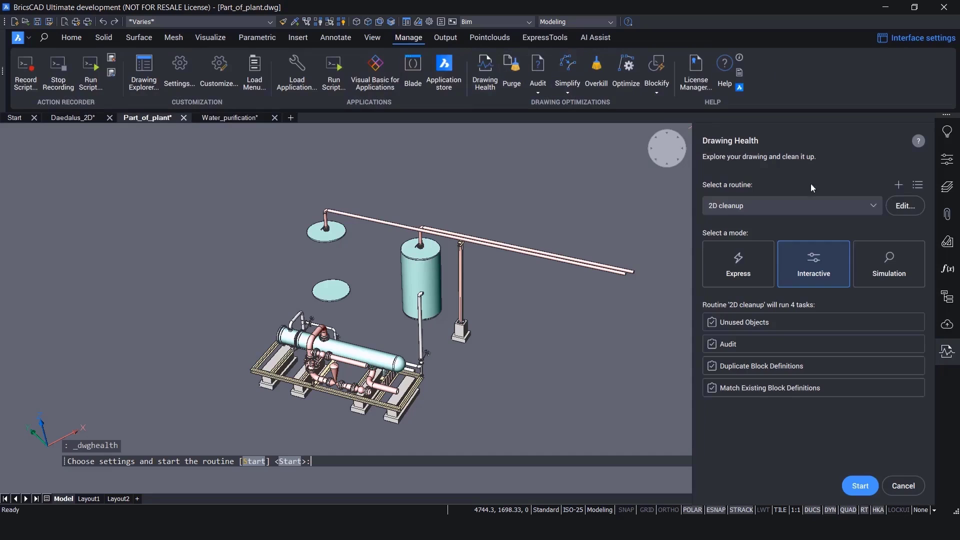
click(807, 205)
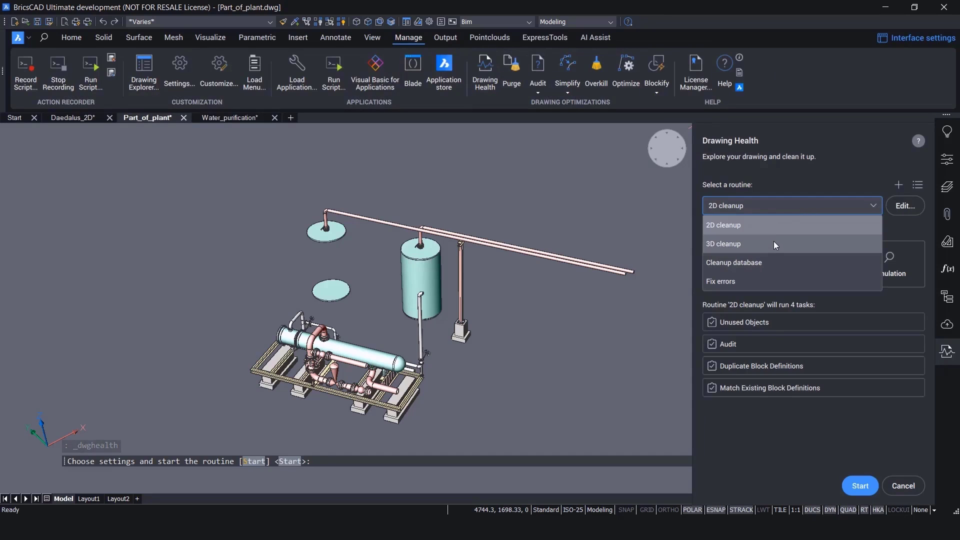
click(774, 244)
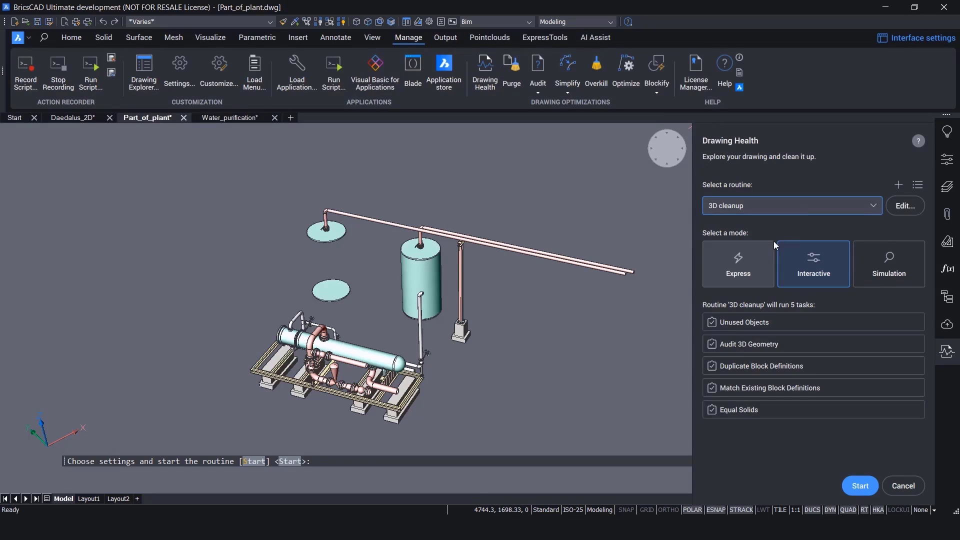
Step: Open the 3D cleanup routine for editing and review the settings of its tasks from Unused Objects to Equal Solids
click(907, 209)
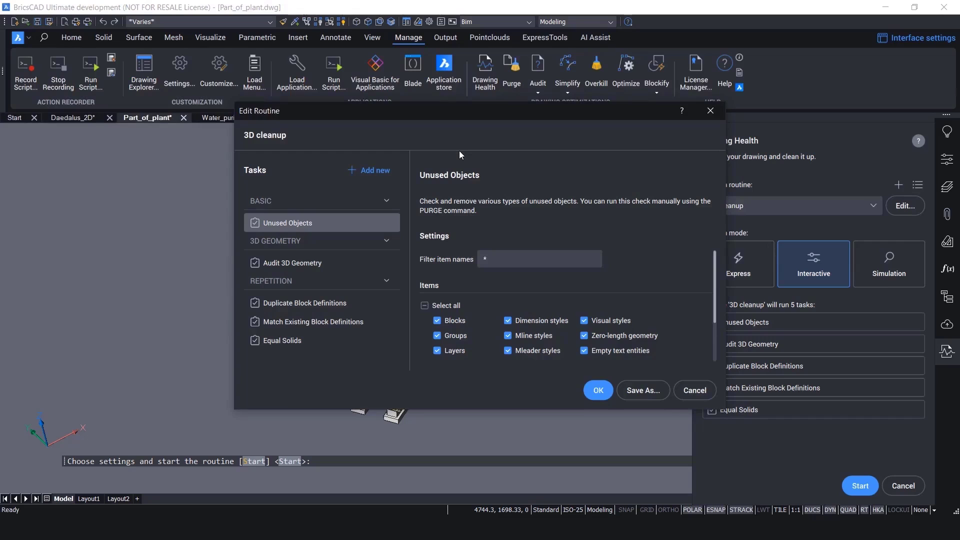
mouse_move(319, 220)
click(301, 261)
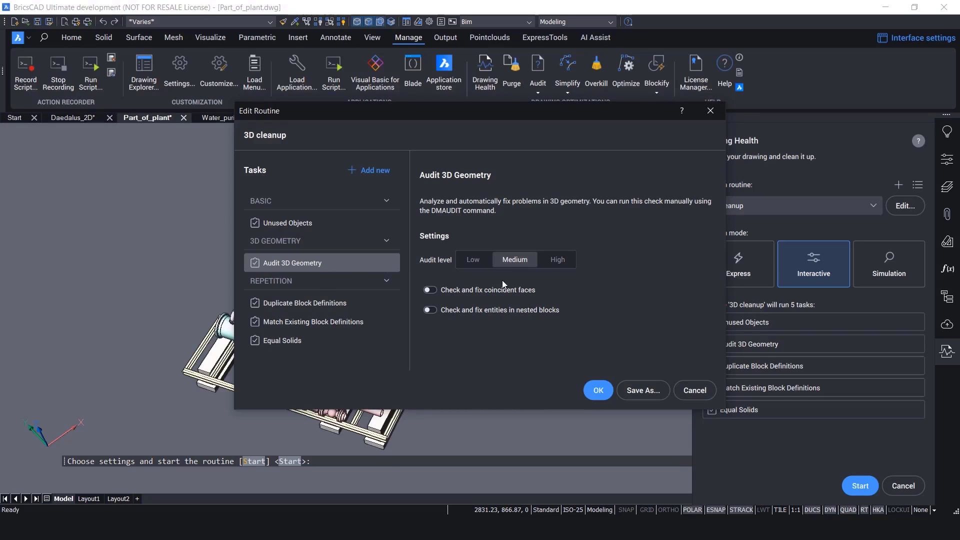
click(301, 304)
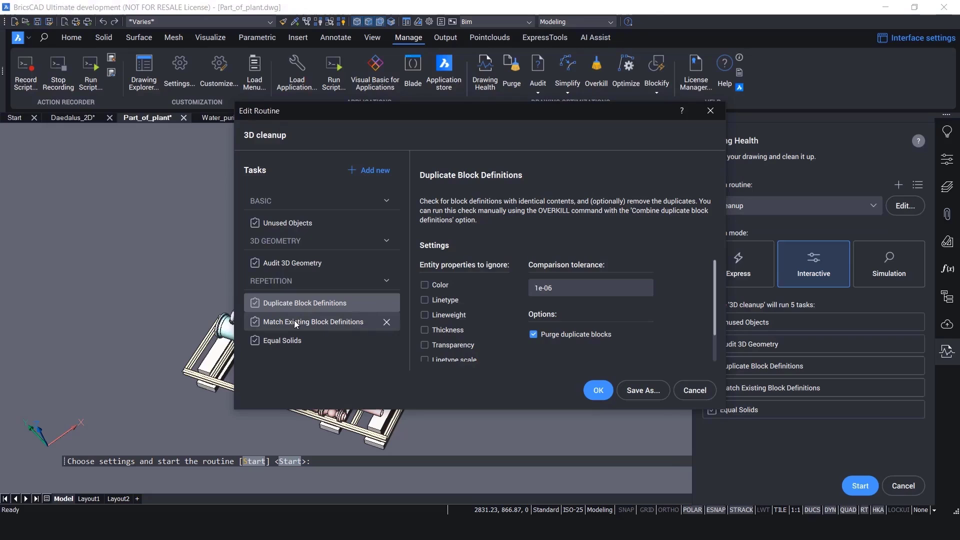
click(295, 323)
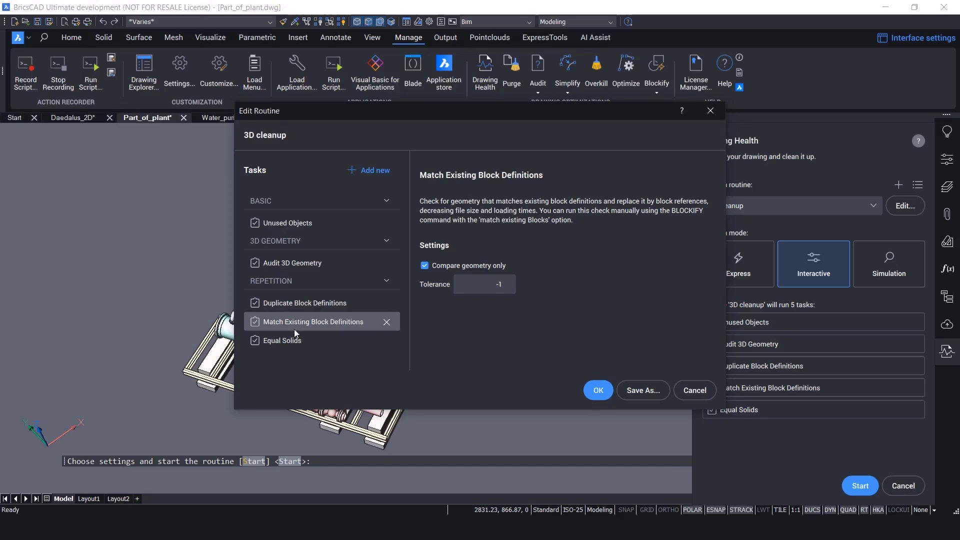
click(297, 342)
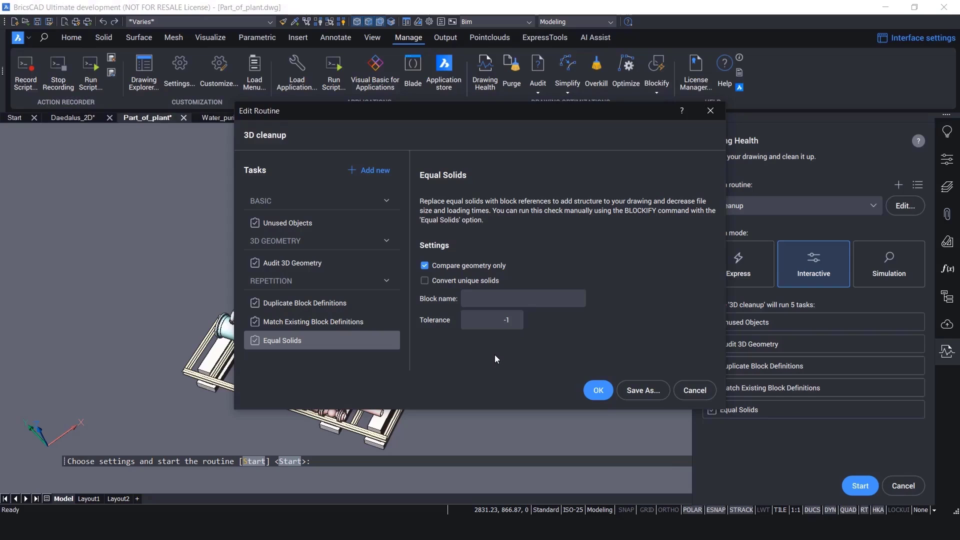
Step: Accept the routine's task settings and start 3D cleanup on the plant model in Interactive mode
click(599, 390)
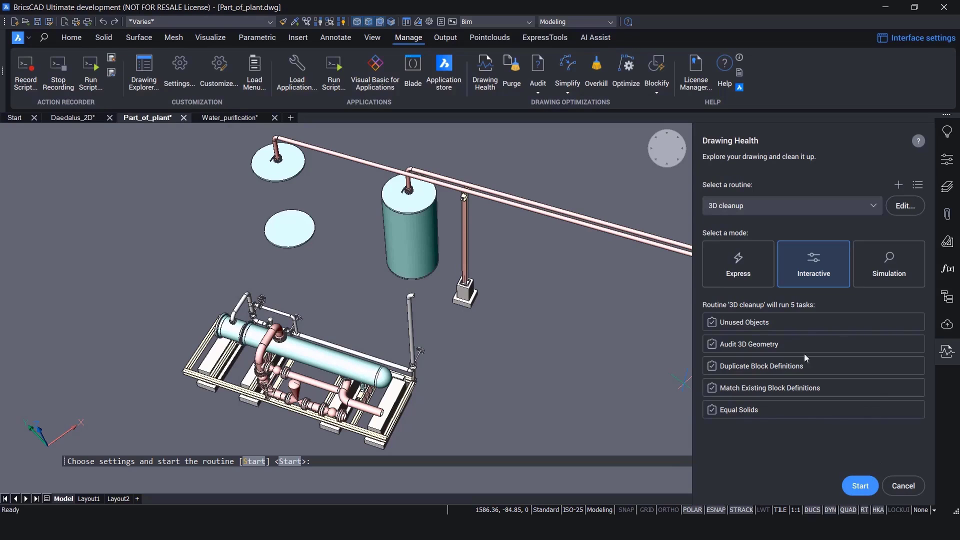
click(855, 489)
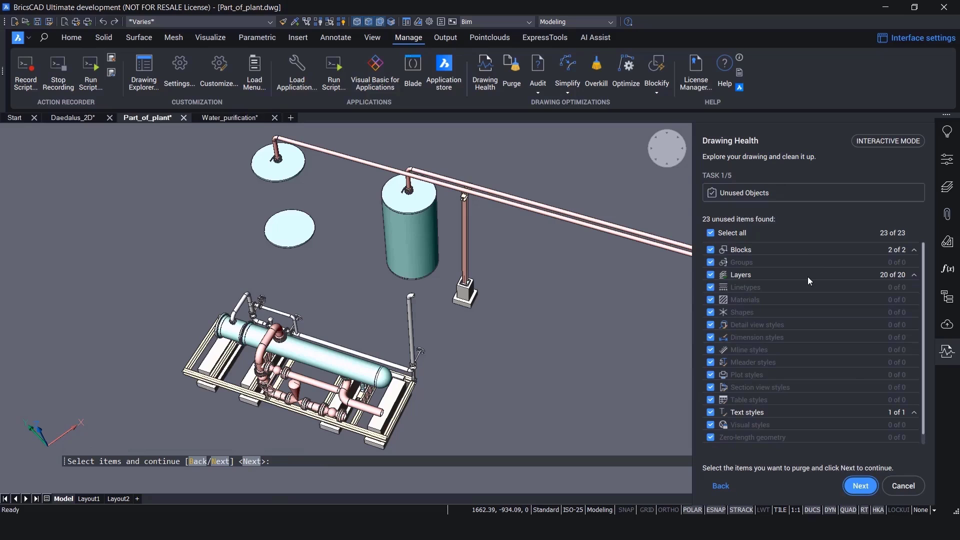
Step: Purge all found unused objects, then inspect the non-manifold edge problems on Body_1 and Body_2 and apply the audit fix to both
click(859, 487)
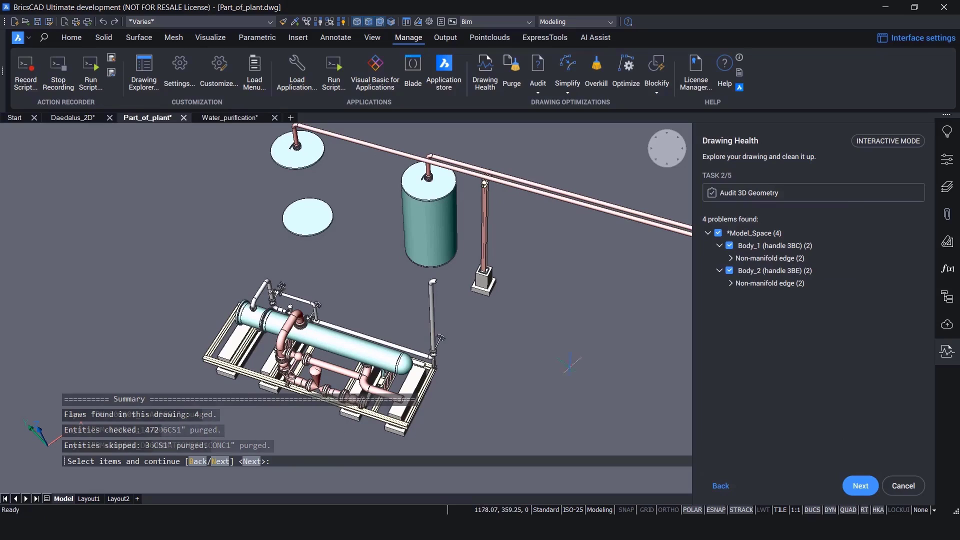
click(770, 258)
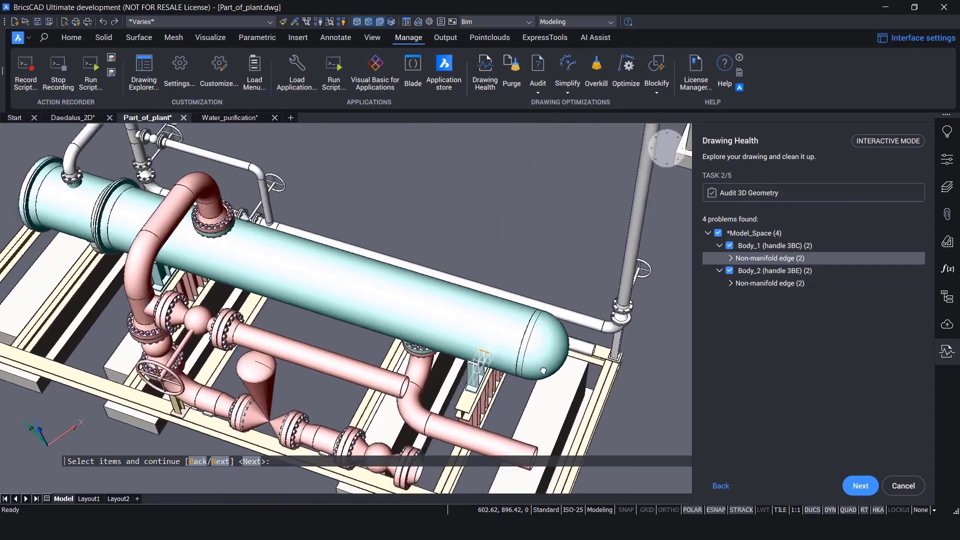
click(759, 271)
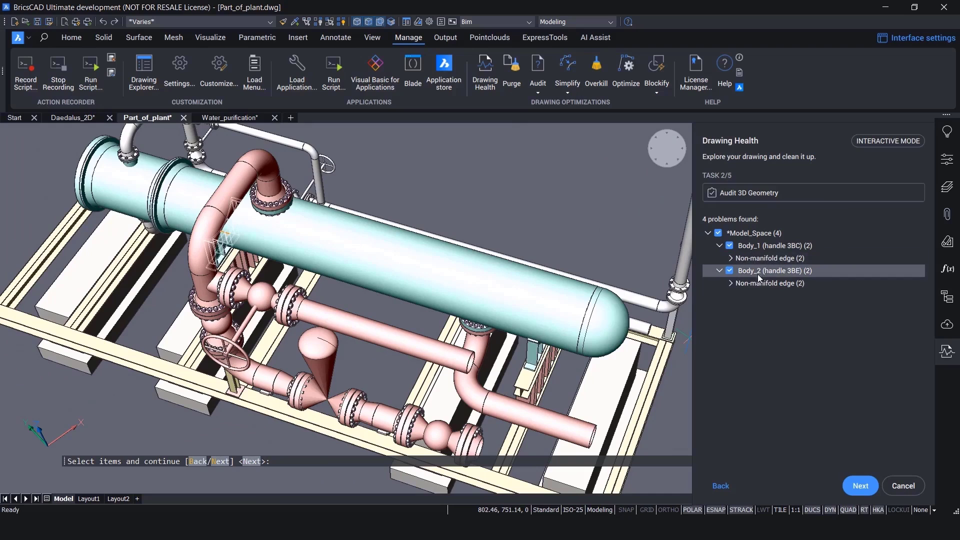
click(763, 249)
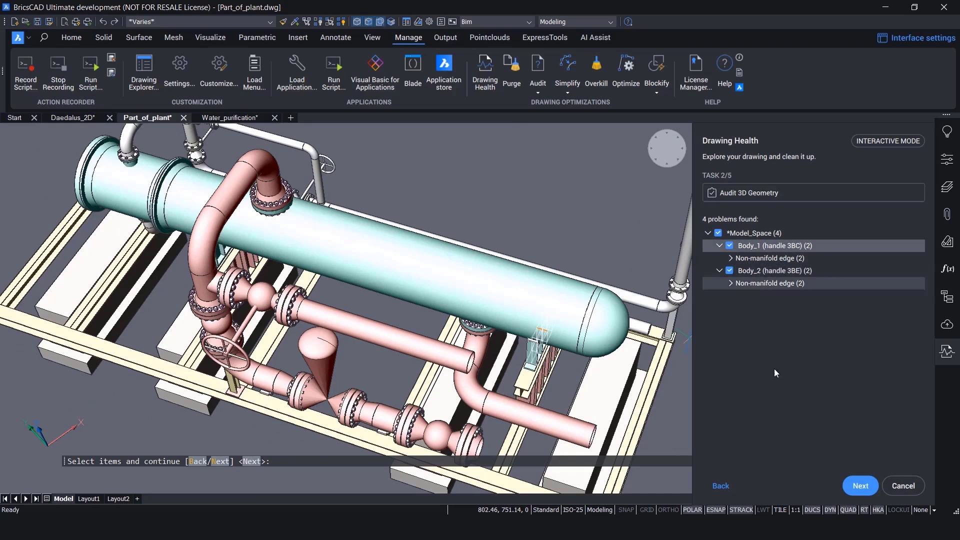
click(857, 492)
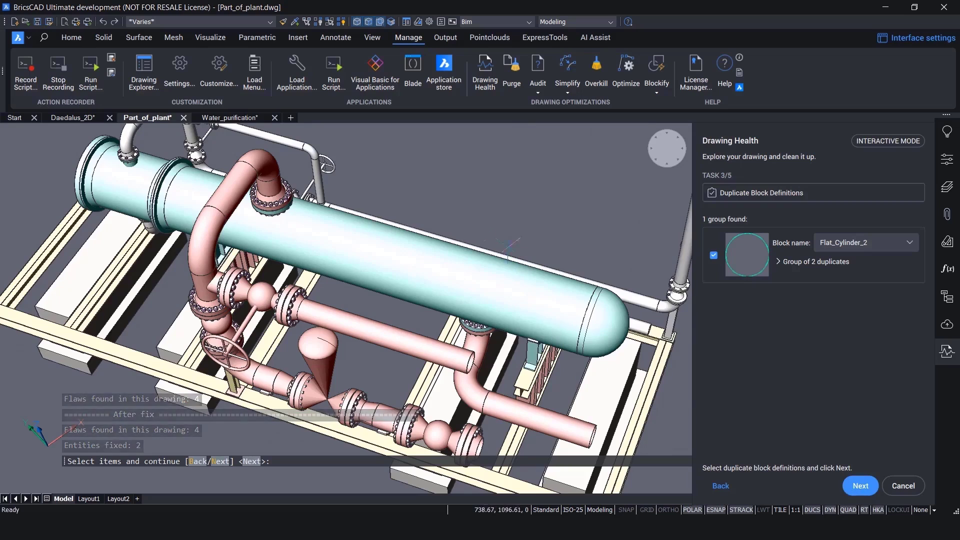
Step: Keep Flat_Cylinder_1 as the block name for the duplicate definitions group and merge the duplicates
scroll(417, 214, down, 2)
scroll(433, 210, up, 1)
middle_drag(433, 208, 414, 356)
scroll(413, 357, down, 1)
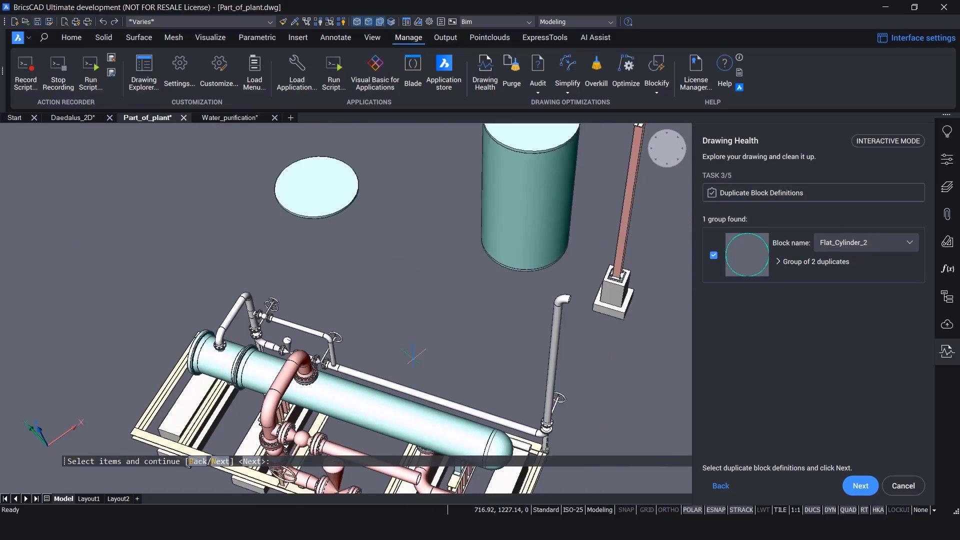
scroll(413, 357, down, 2)
scroll(435, 235, up, 2)
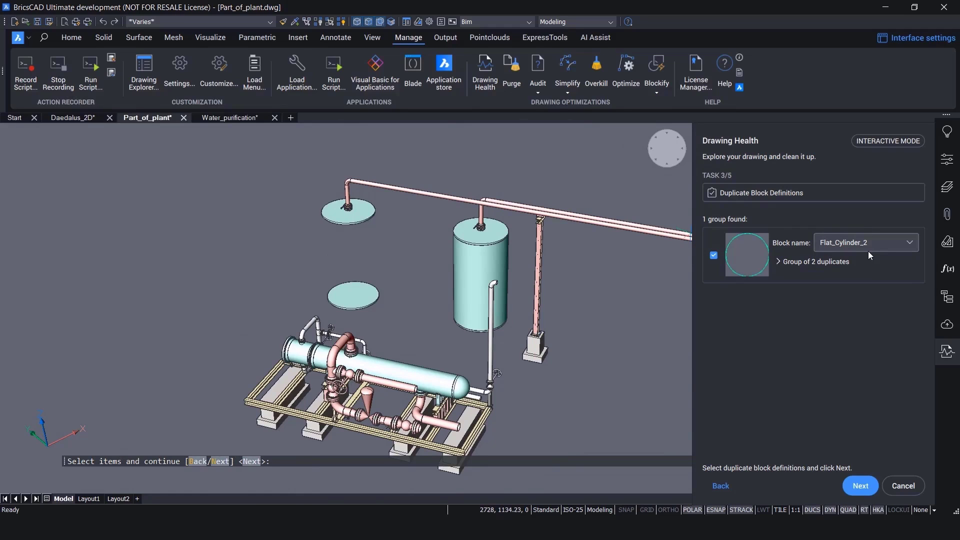
click(885, 245)
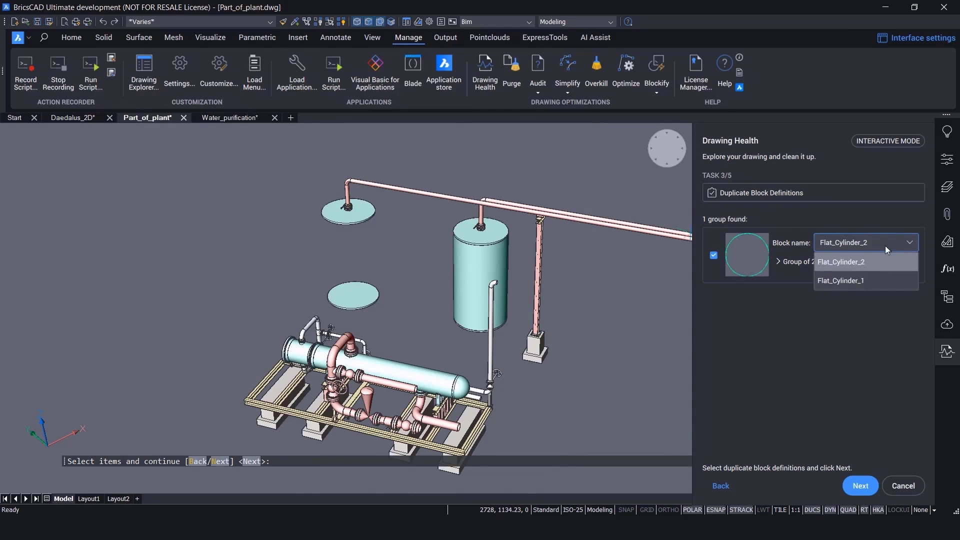
click(869, 281)
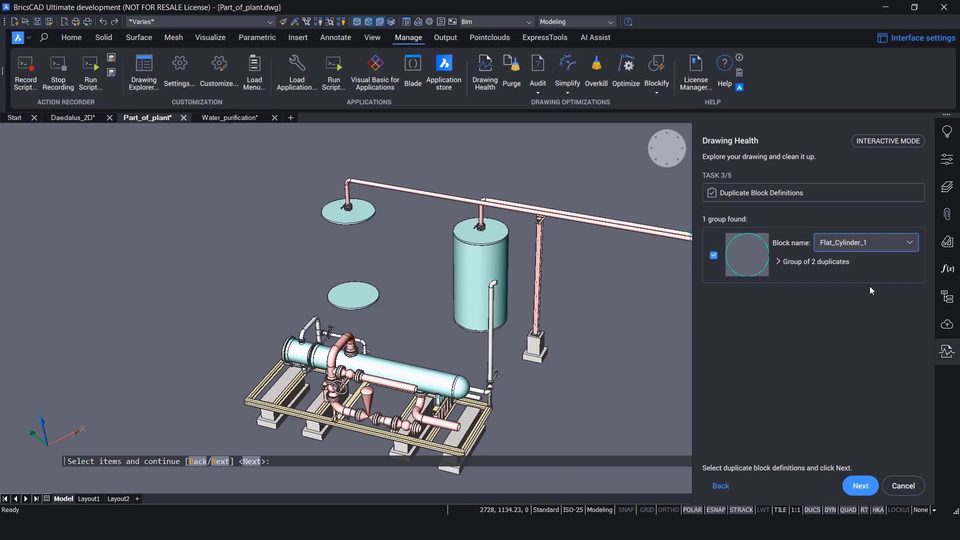
click(850, 488)
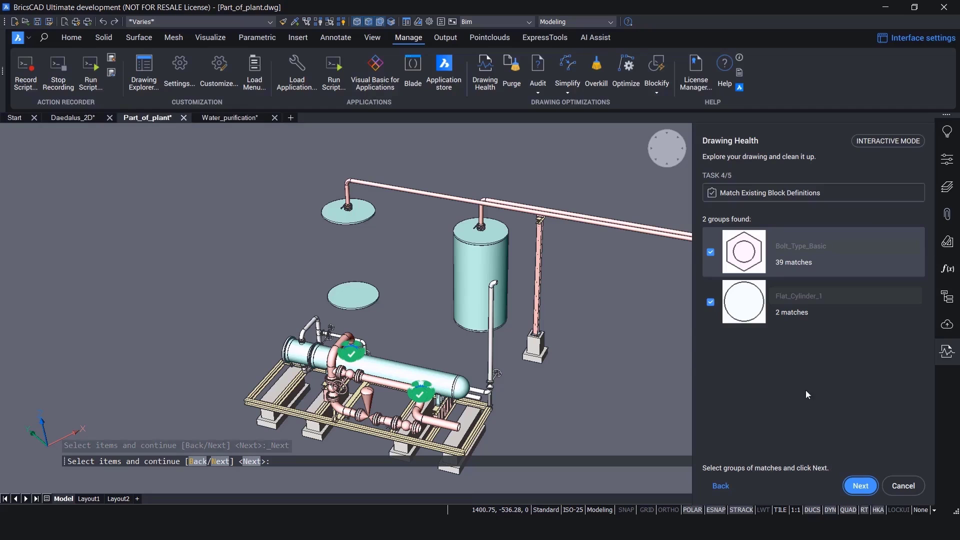
Step: Inspect the Flat_Cylinder_1 and Bolt_Type_Basic matches in the model and replace both groups with references to the existing blocks
click(803, 303)
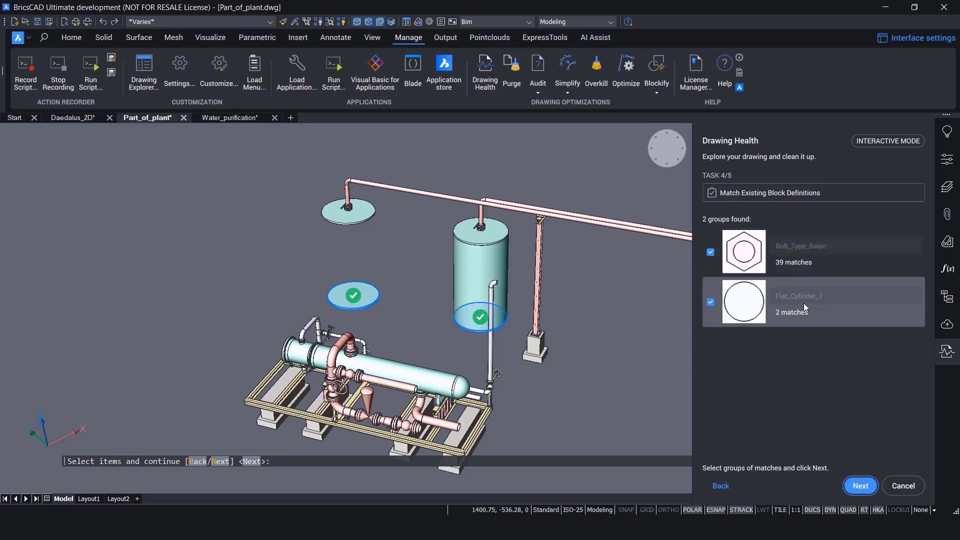
click(774, 248)
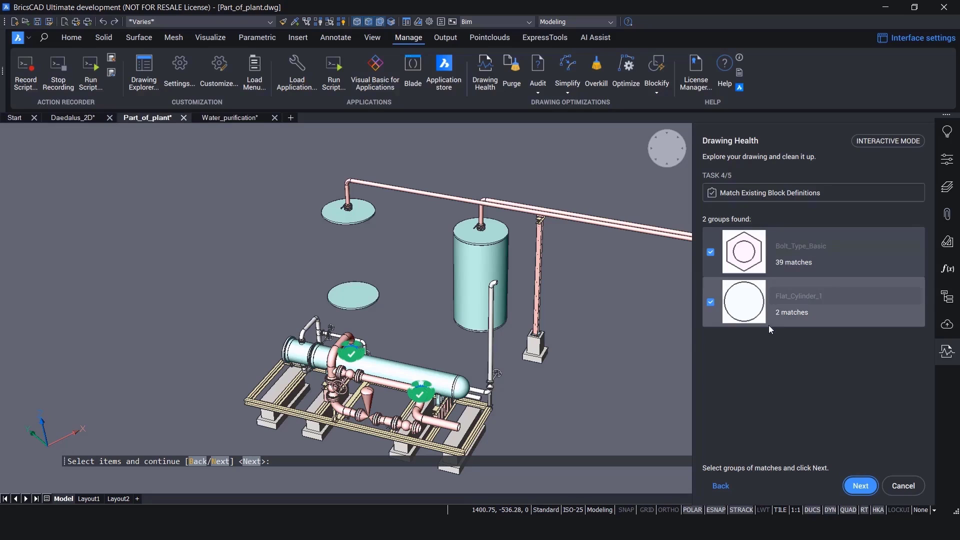
click(845, 486)
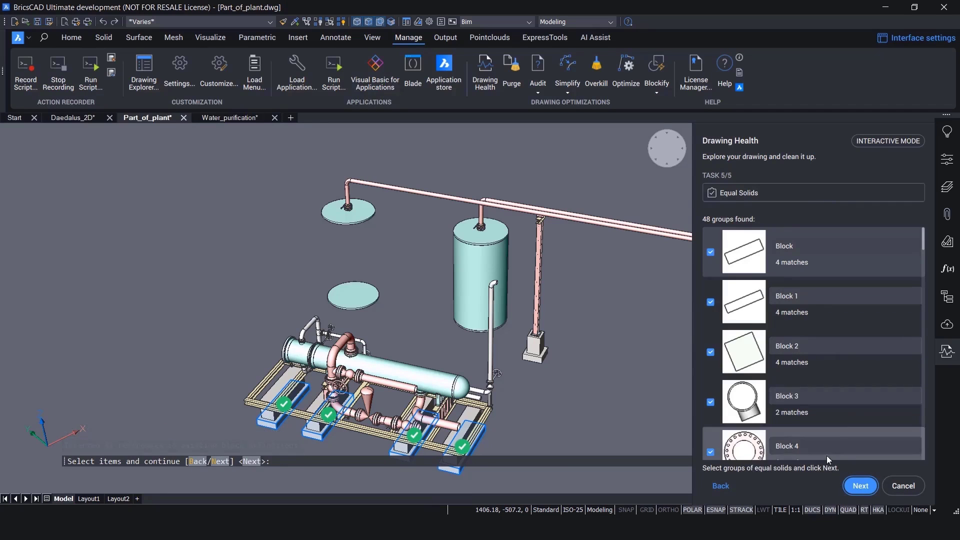
Step: Exclude the four concrete base slabs of the first equal solids group and convert all other groups to blocks
middle_drag(630, 418, 646, 329)
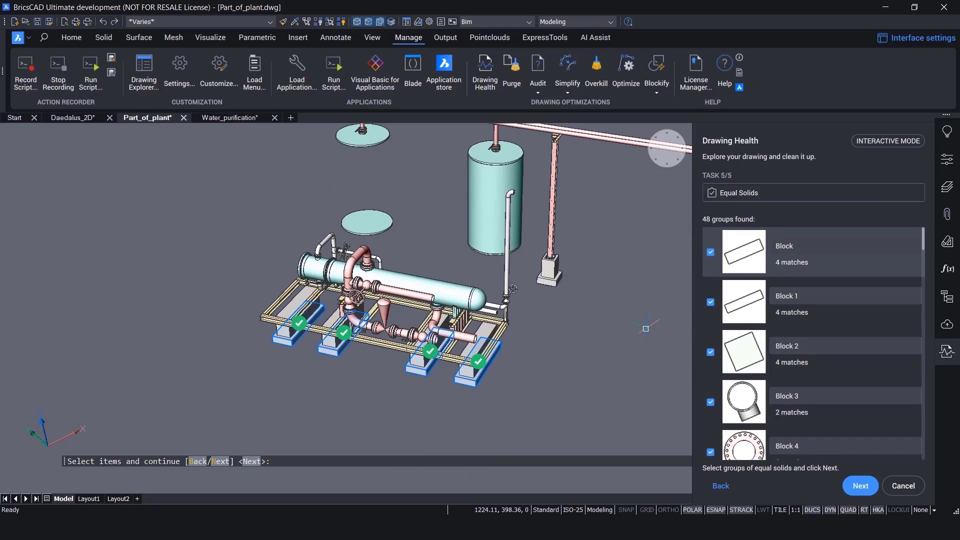
click(868, 323)
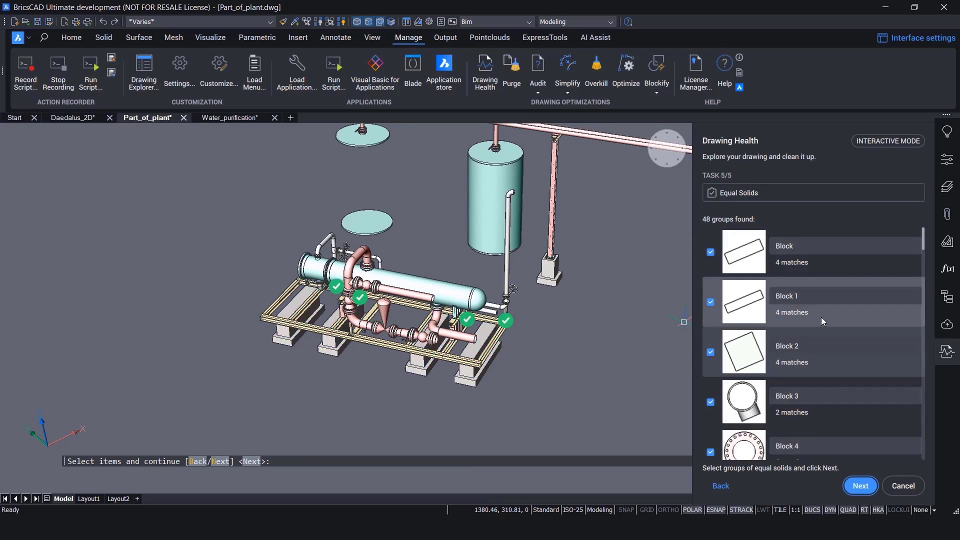
click(802, 262)
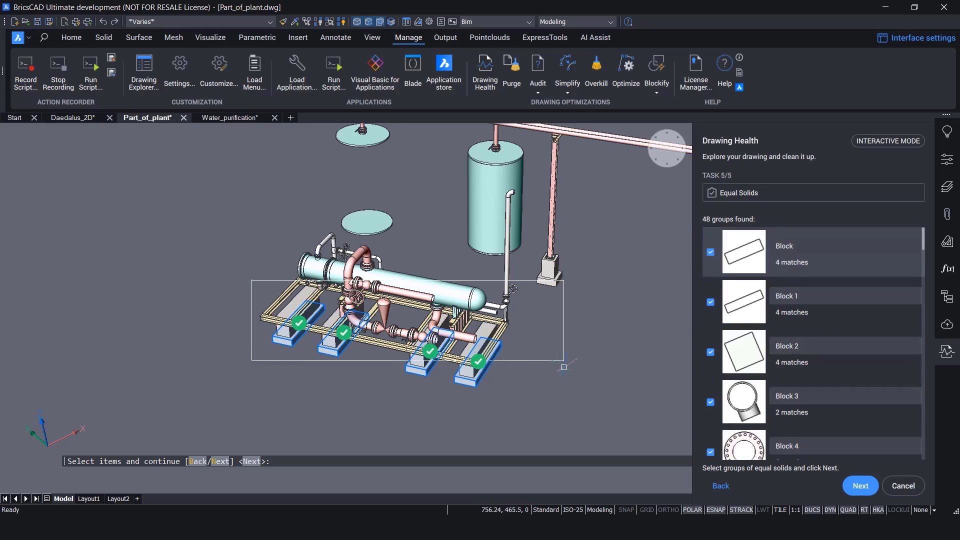
scroll(491, 381, up, 2)
scroll(491, 381, up, 1)
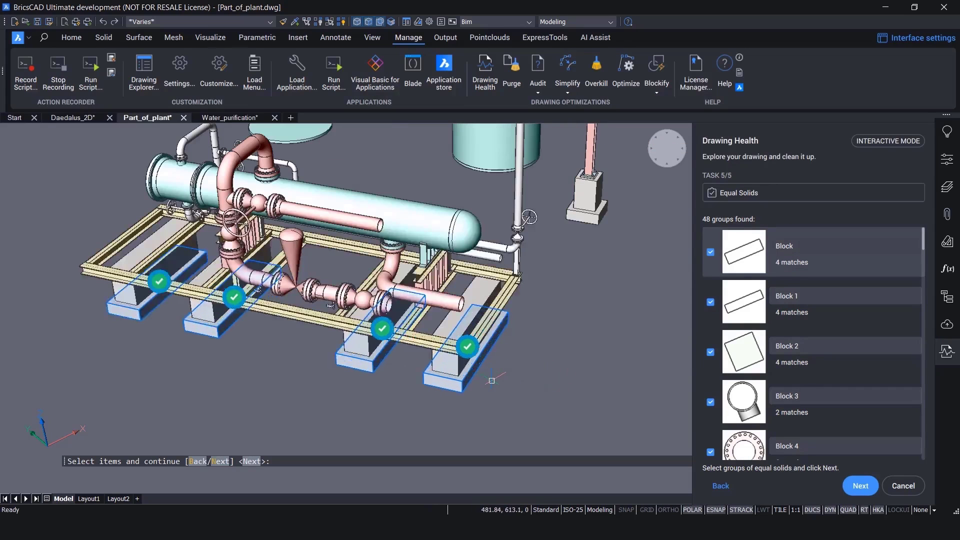
click(469, 351)
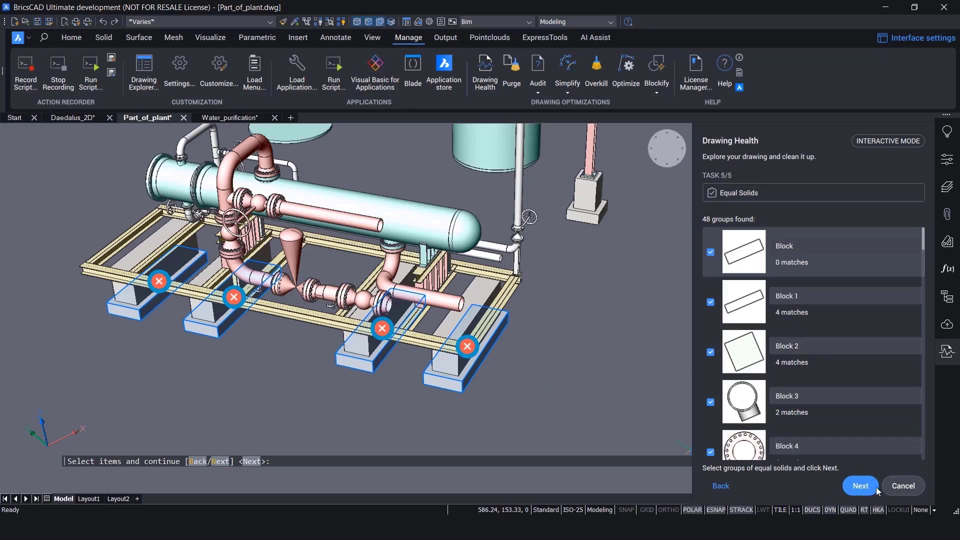
click(860, 486)
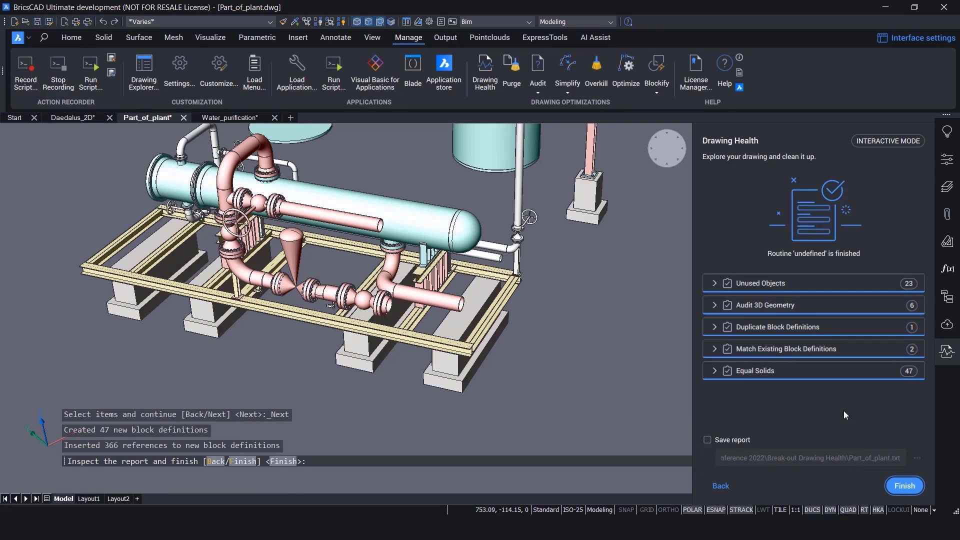
Step: Review the Unused Objects section of the cleanup report and finish the routine without saving a report
click(715, 284)
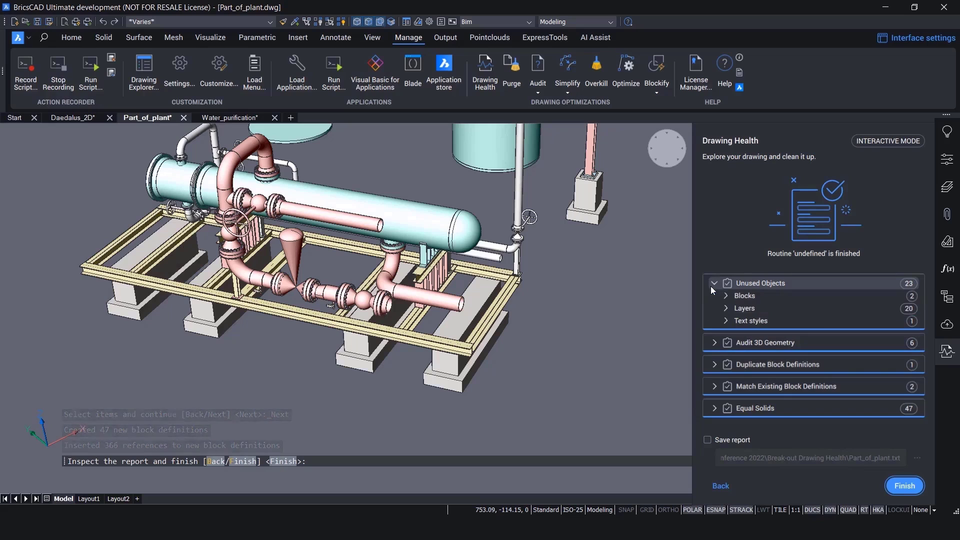
click(710, 286)
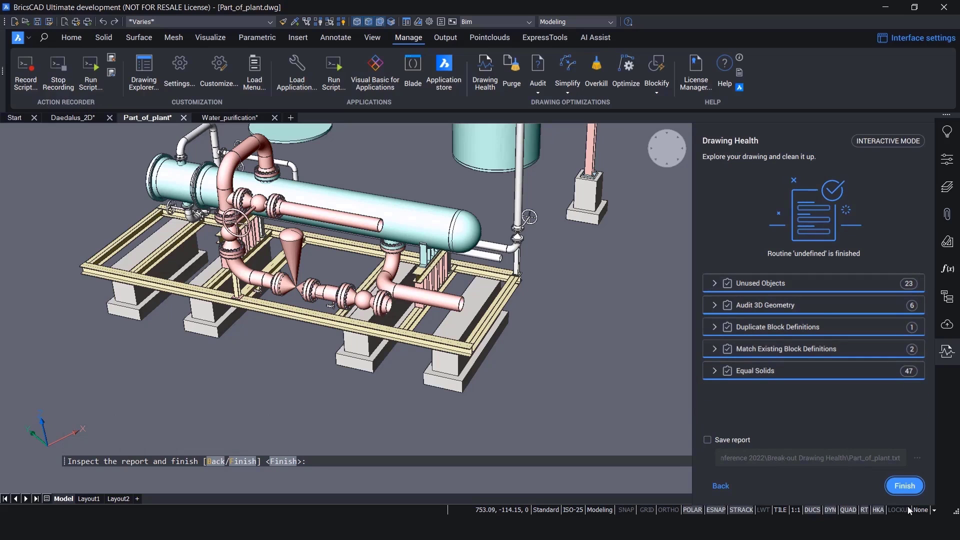
click(906, 489)
Step: Inspect the cleaned plant model's entity structure by highlighting all 3D solids and all block references
click(945, 306)
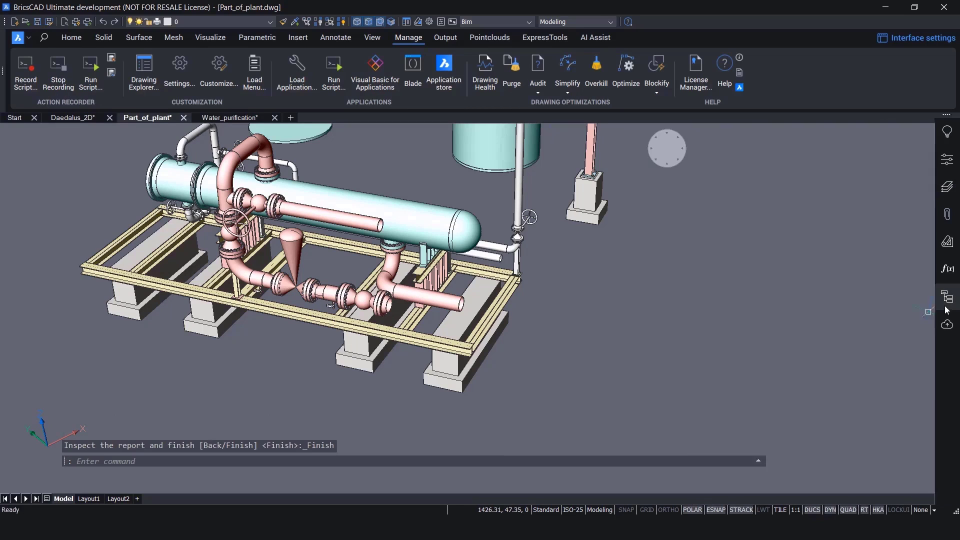
click(709, 167)
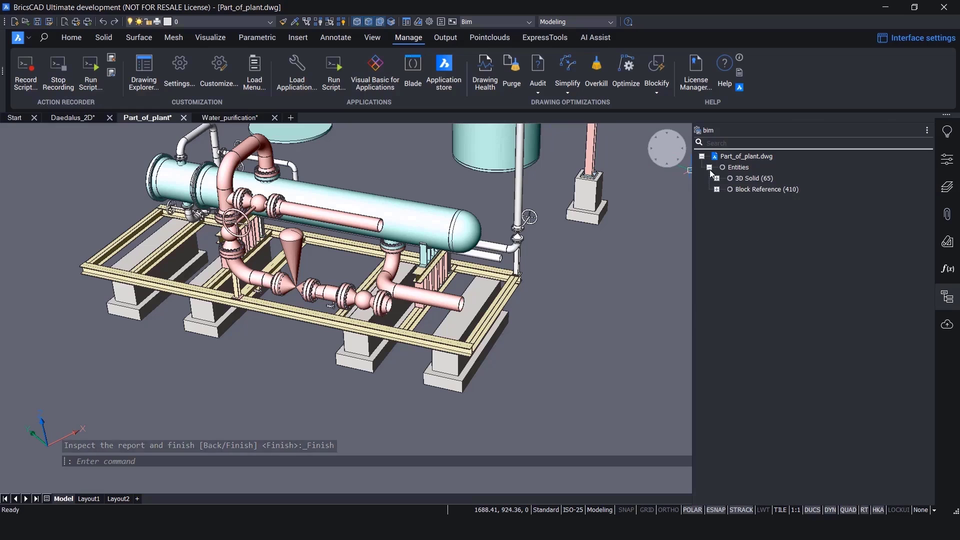
click(771, 178)
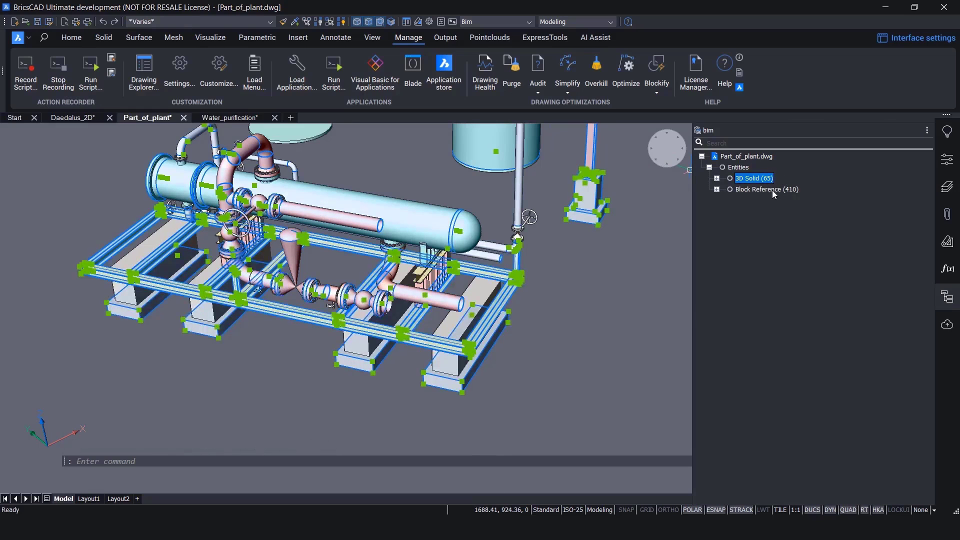
click(772, 190)
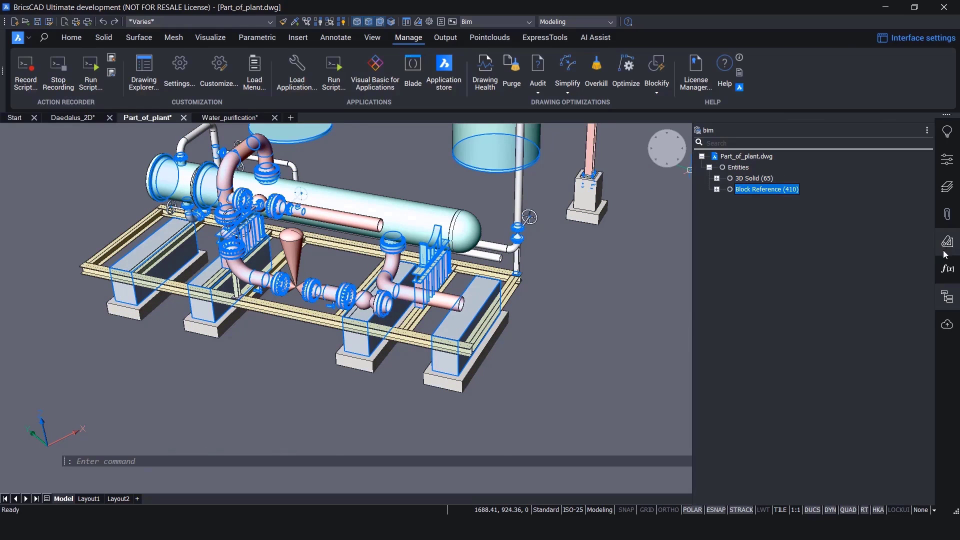
click(943, 189)
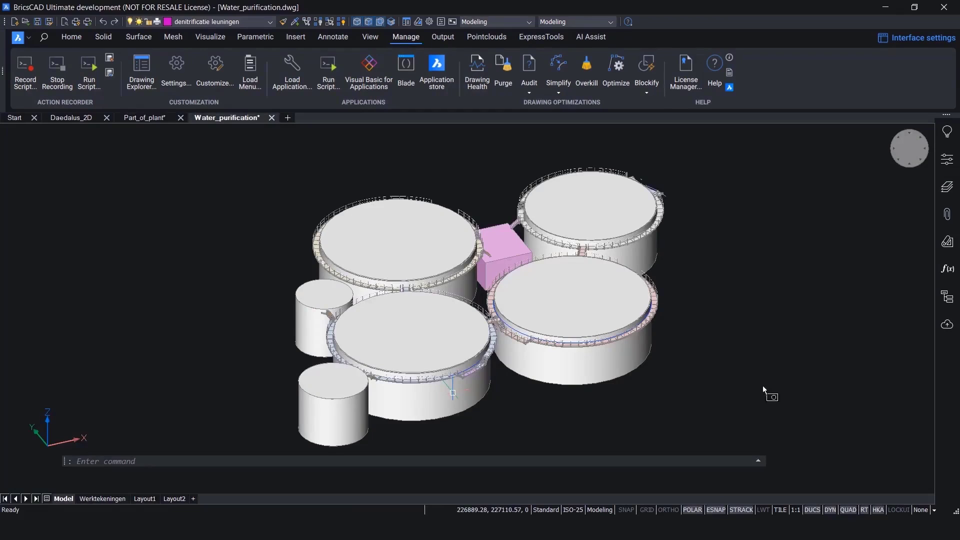
Step: View the Water_purification model from a lower angle, then switch to File Explorer to check its drawing file size and return
click(763, 386)
key(Escape)
shift+middle_drag(698, 345, 735, 327)
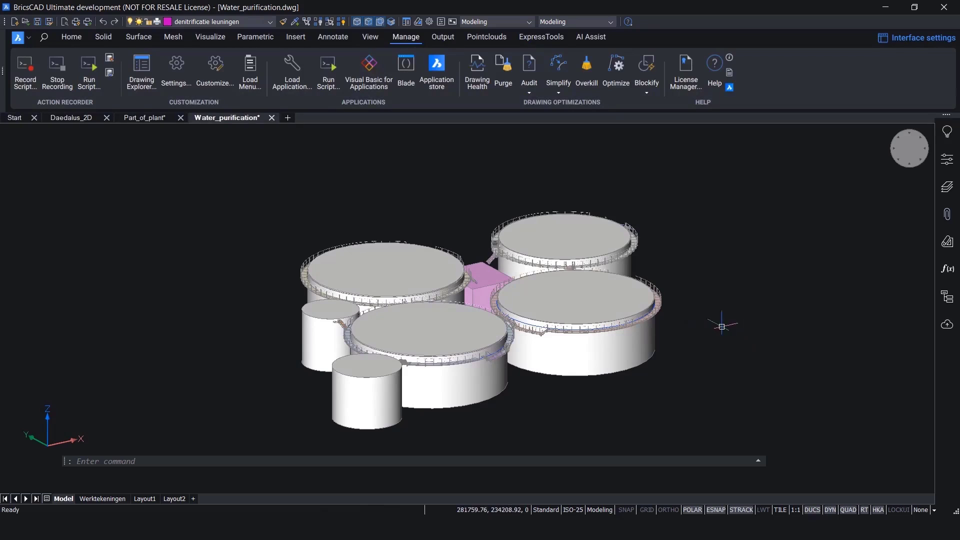
click(354, 528)
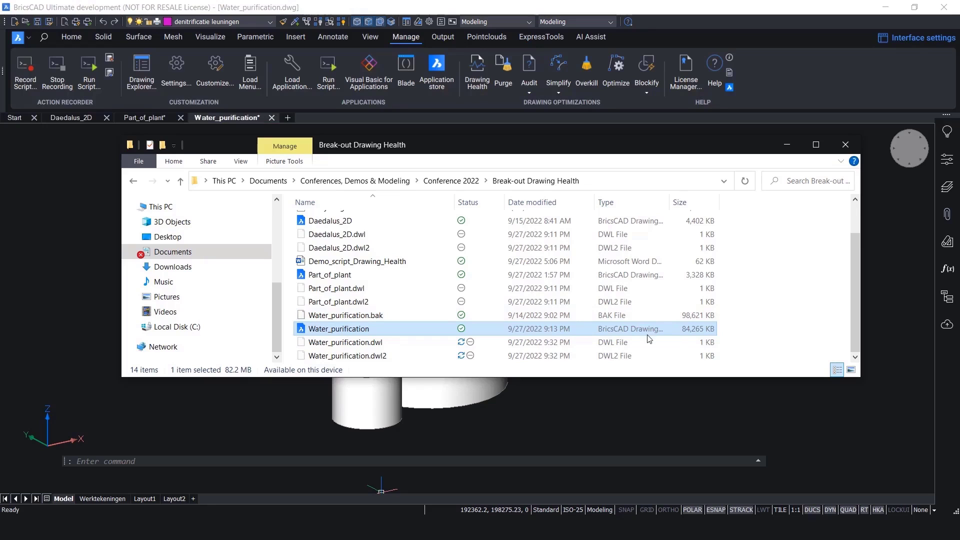
click(786, 145)
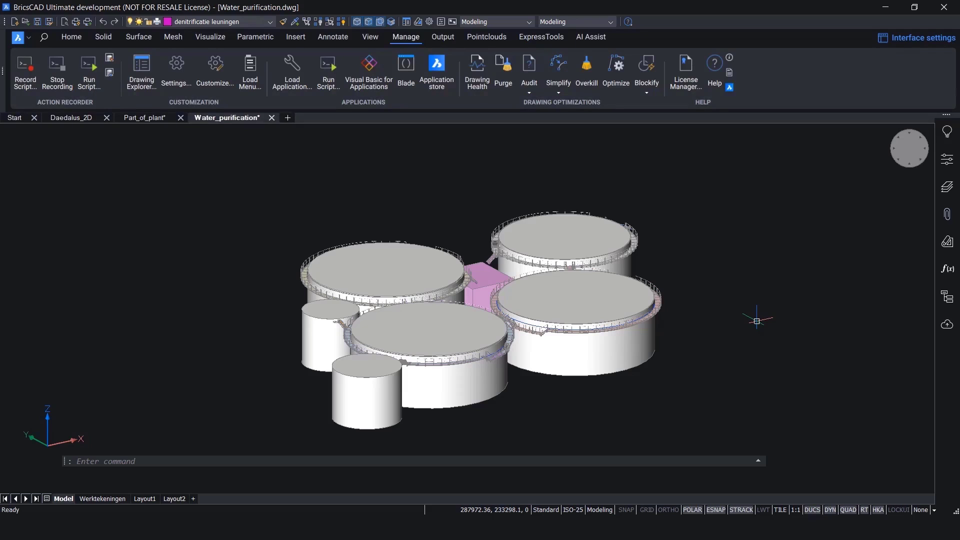
Step: Look through the entity types of the Water_purification drawing in its structure tree, then hide the tree
click(948, 296)
click(709, 168)
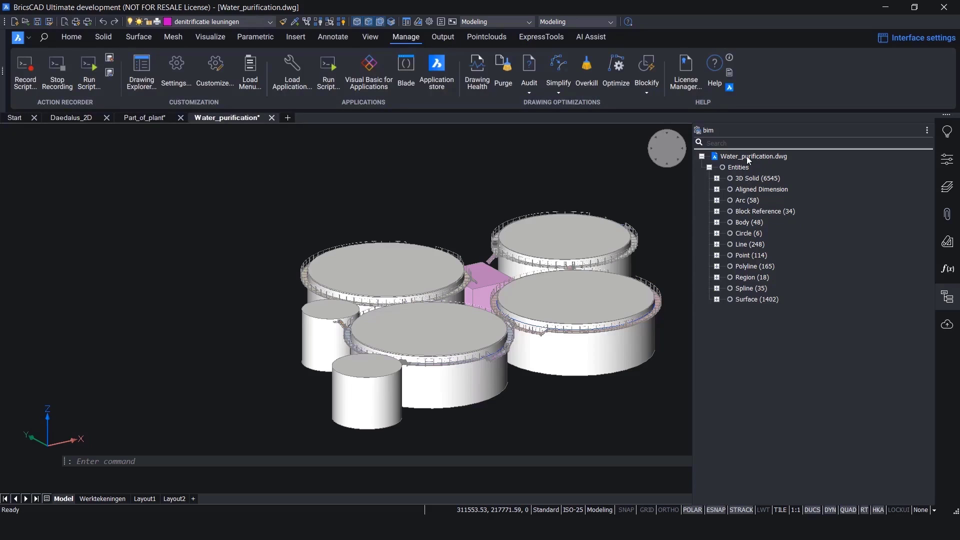
click(949, 298)
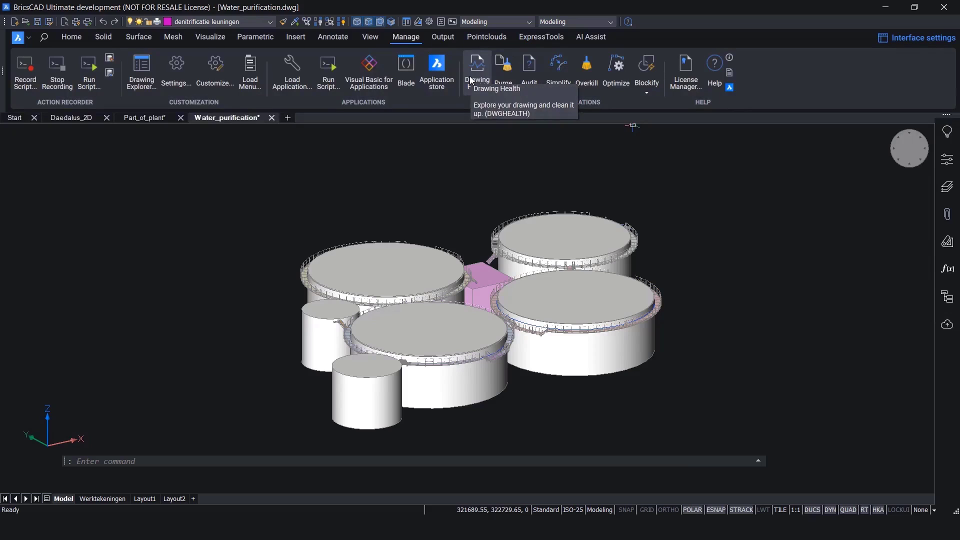
Step: Customize the 3D cleanup routine in Drawing Health by removing the Duplicate Block Definitions and Match Existing Block Definitions tasks
click(471, 80)
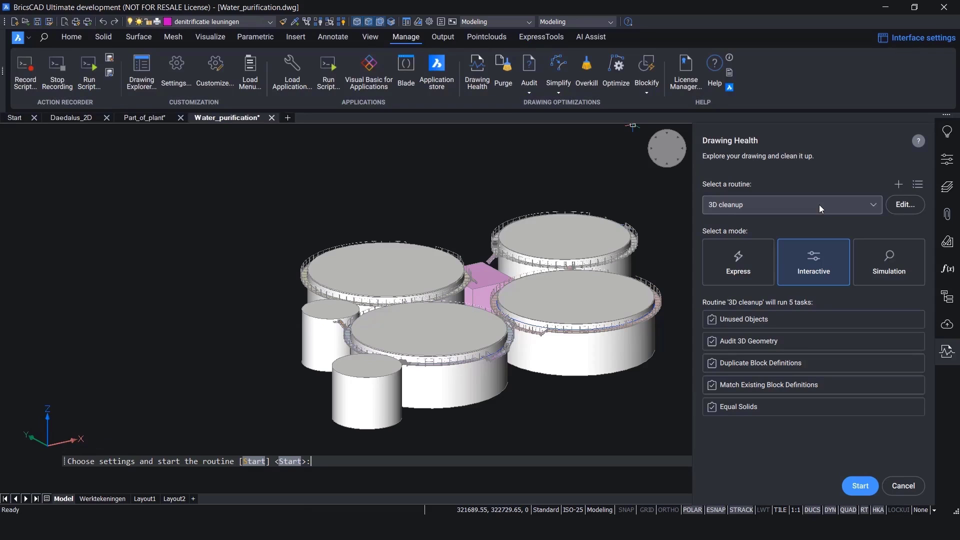
click(900, 206)
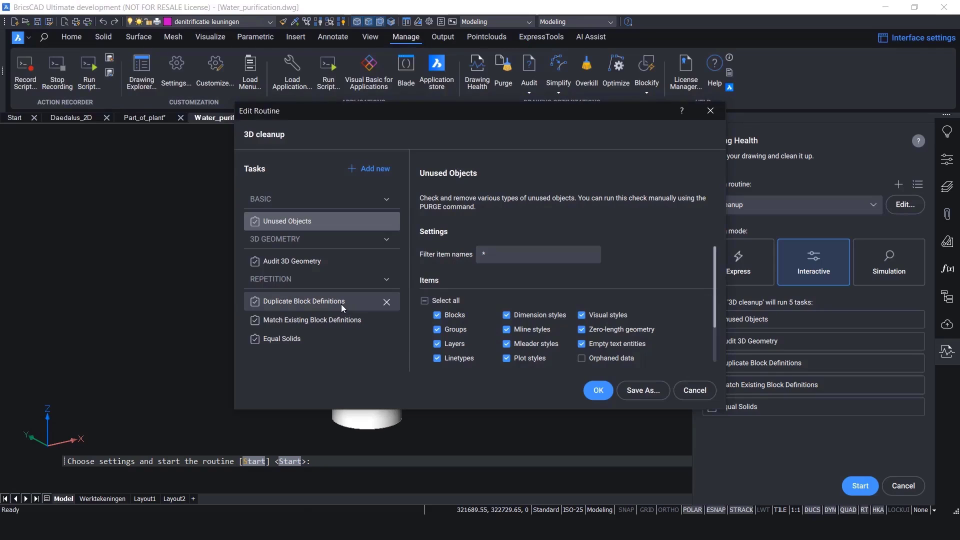
click(340, 306)
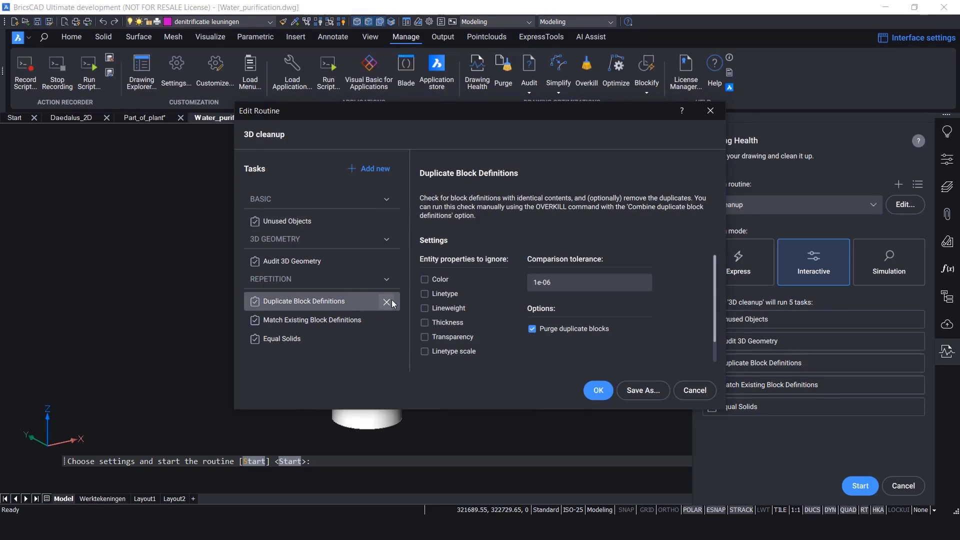
click(392, 301)
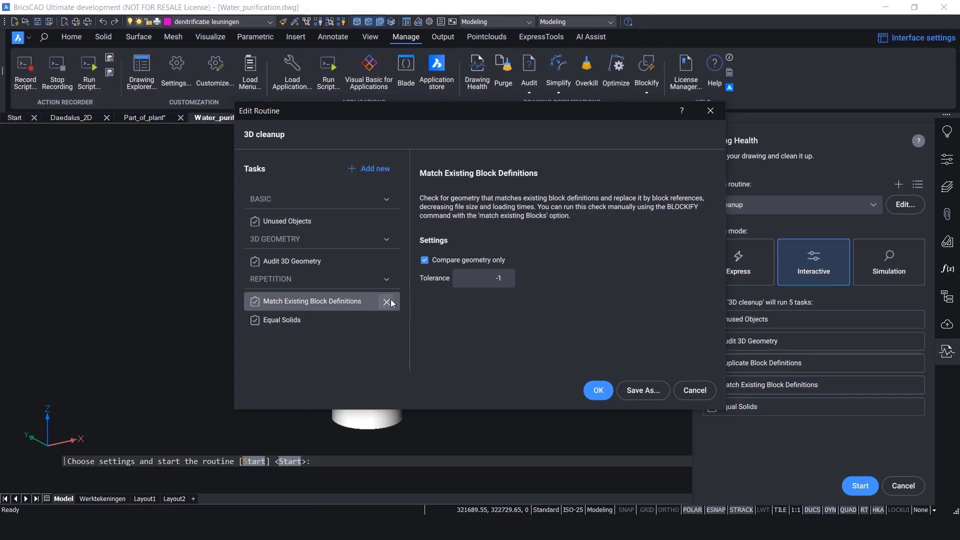
click(388, 302)
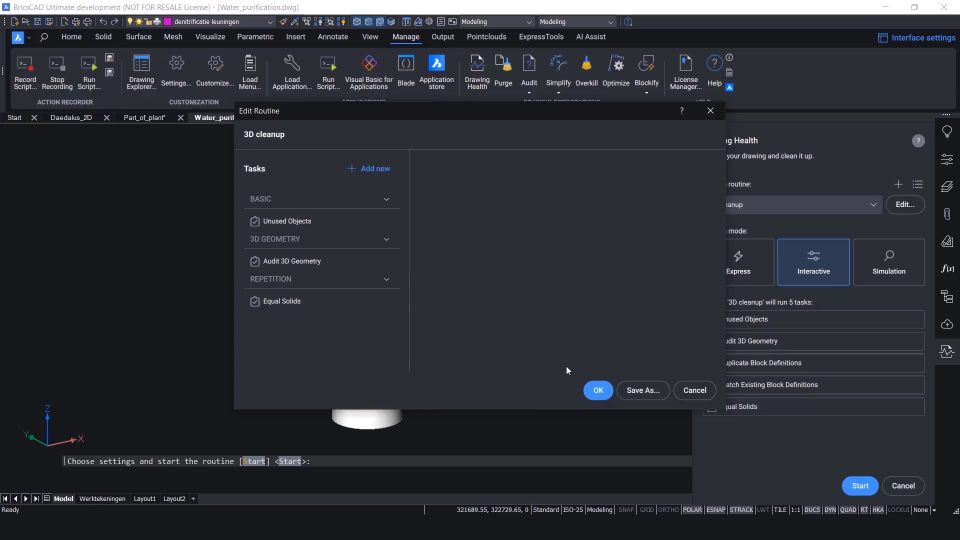
click(596, 391)
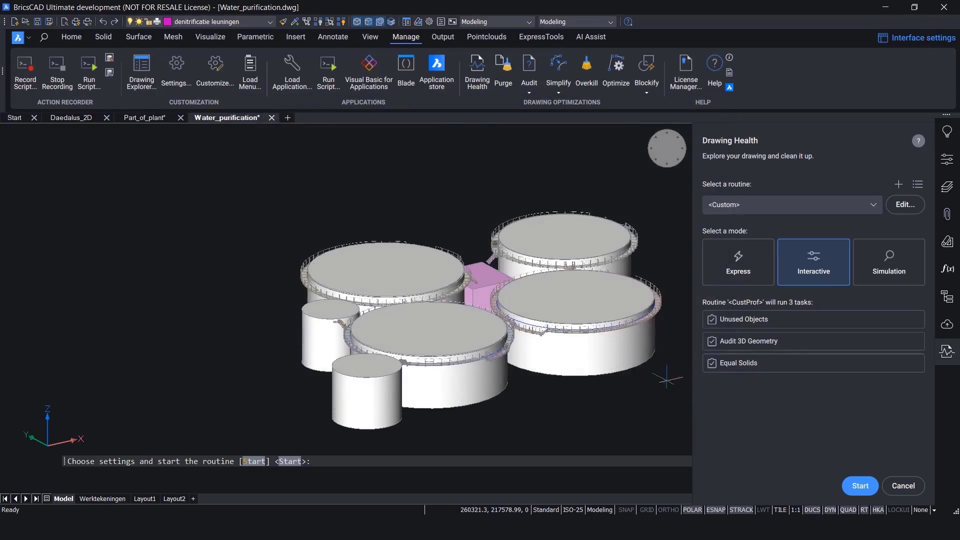
Step: Start the custom routine in Interactive mode, purging all unused items and fixing all problems selected in the 3D geometry audit
click(860, 487)
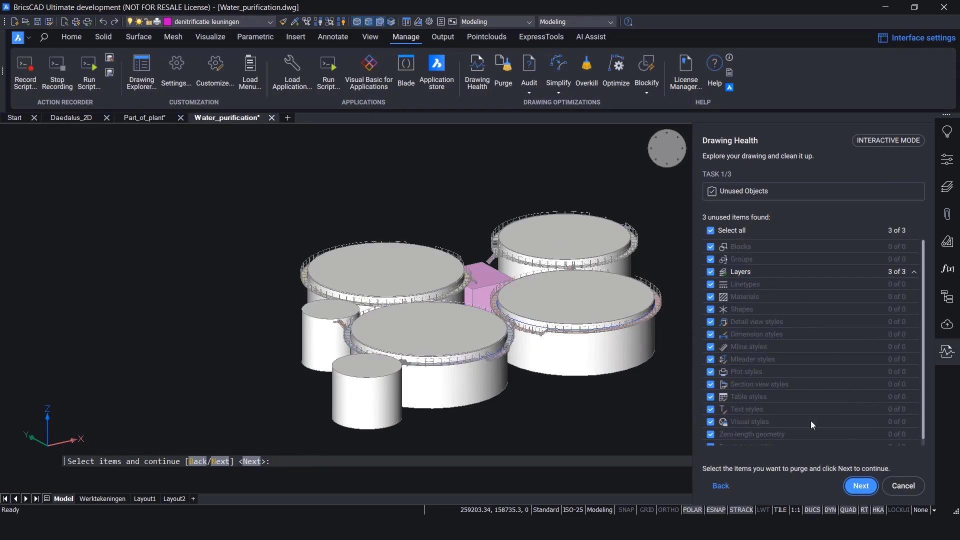
click(854, 492)
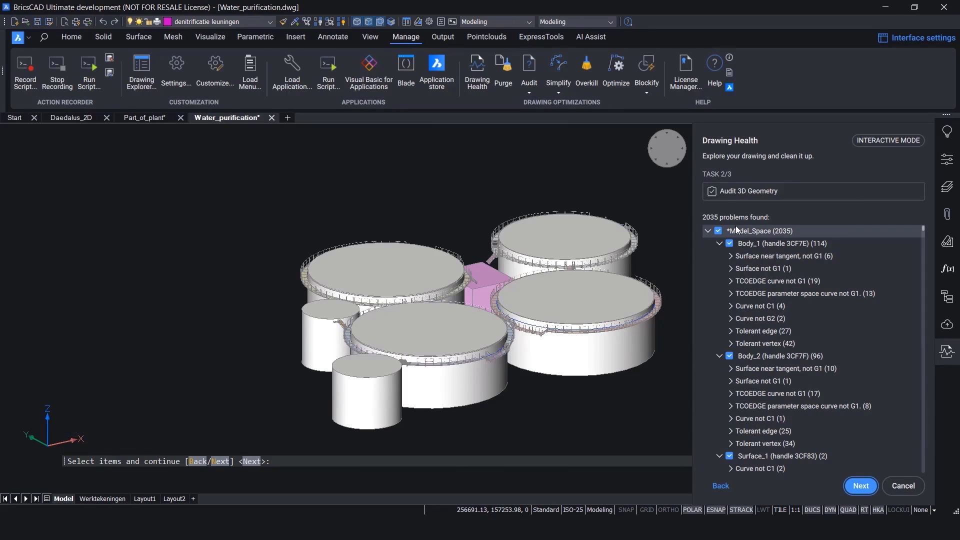
click(848, 490)
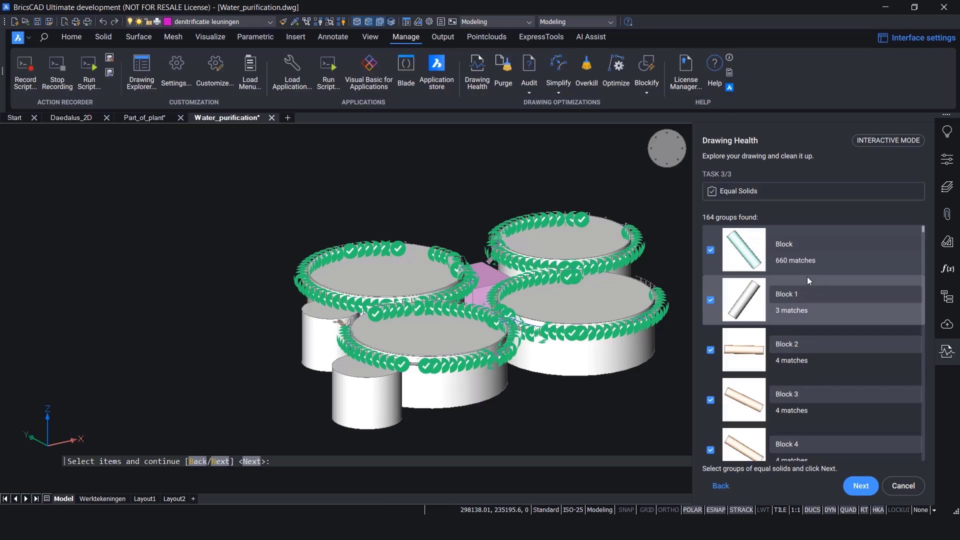
Step: Browse the groups of equal solids and inspect the matching stair treads of the Block 40 group in the model
scroll(808, 277, down, 6)
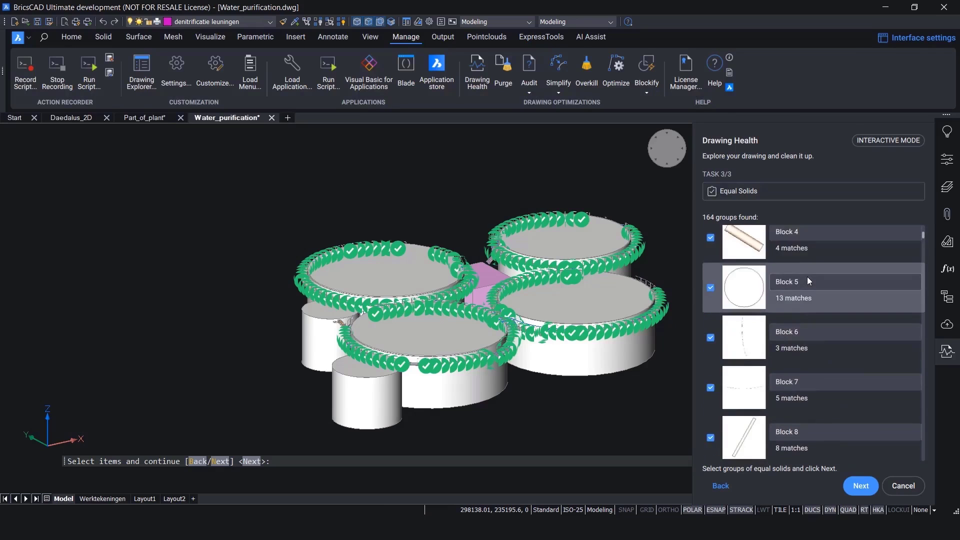
scroll(808, 277, down, 8)
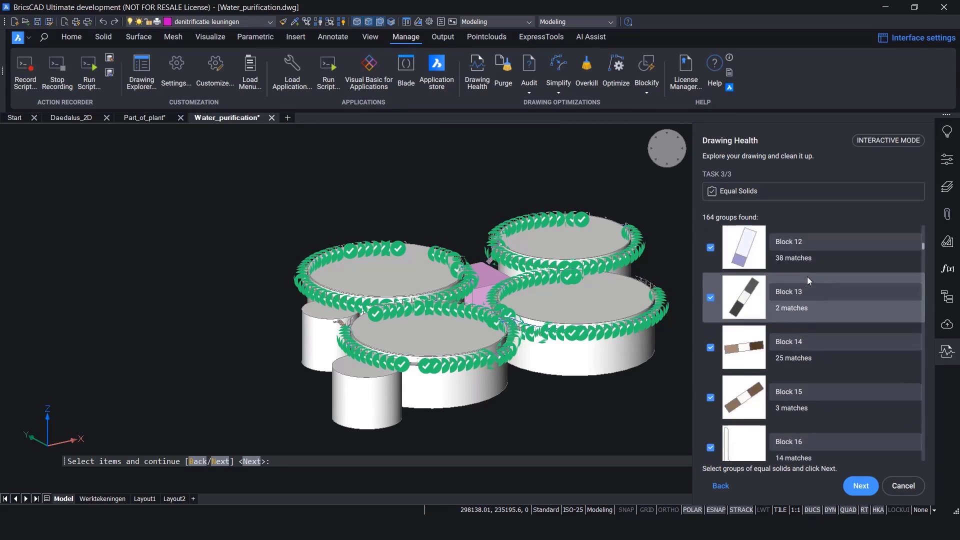
scroll(807, 277, down, 5)
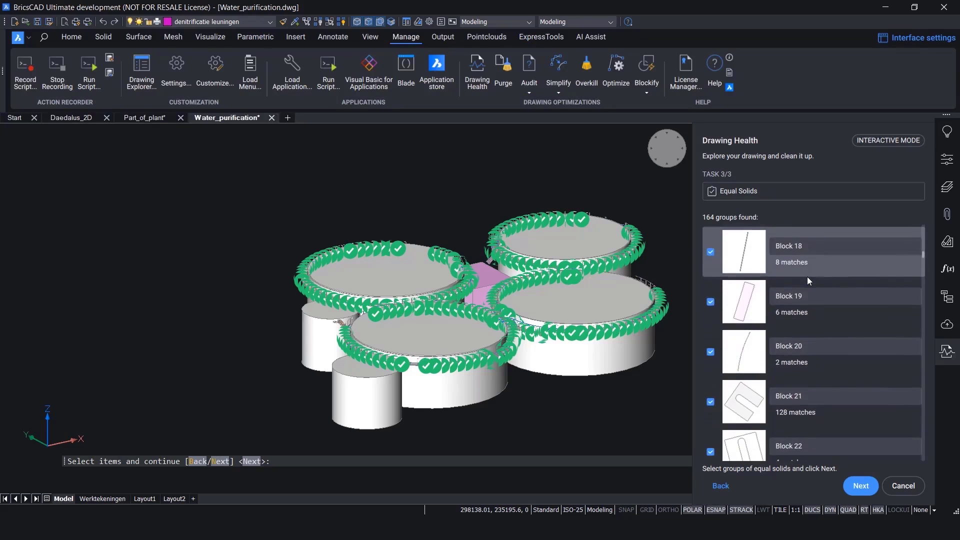
scroll(808, 277, down, 9)
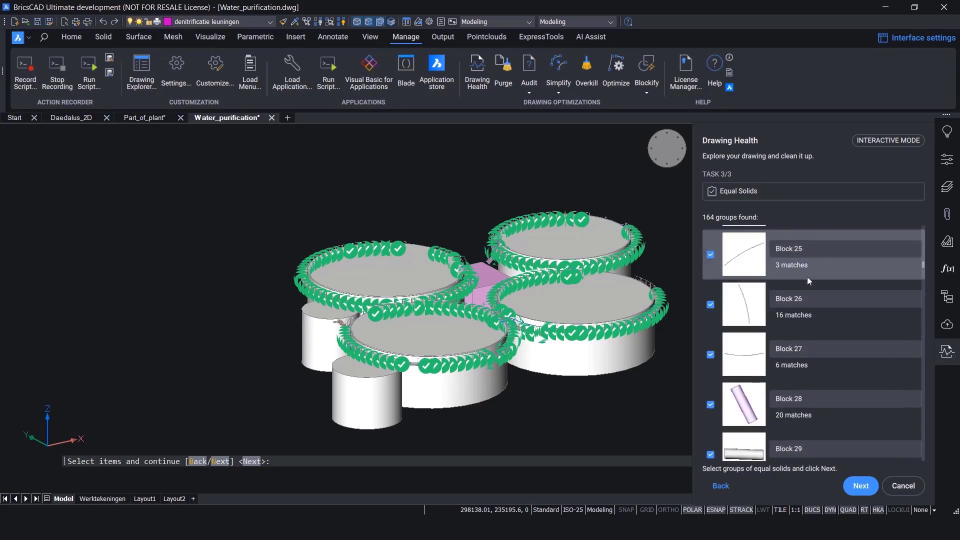
scroll(807, 277, down, 7)
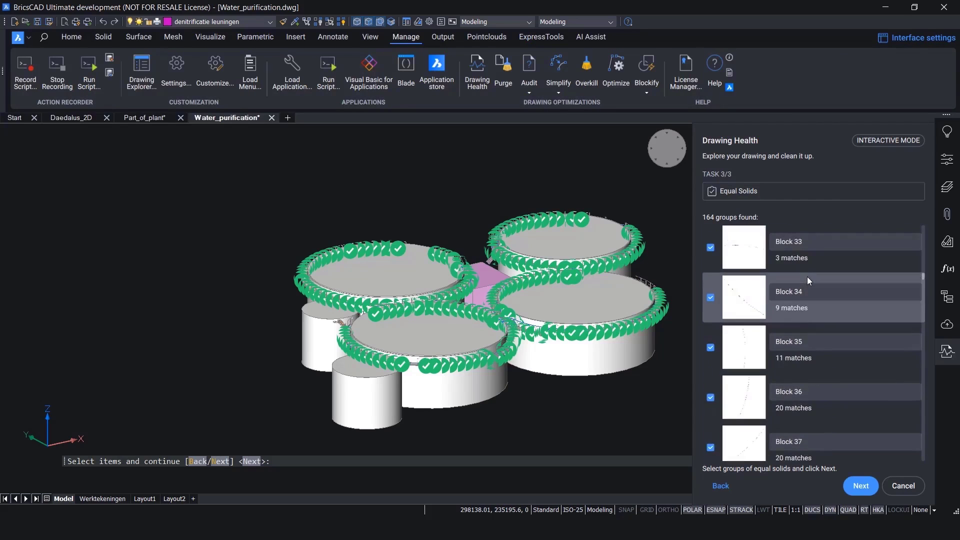
scroll(807, 278, down, 3)
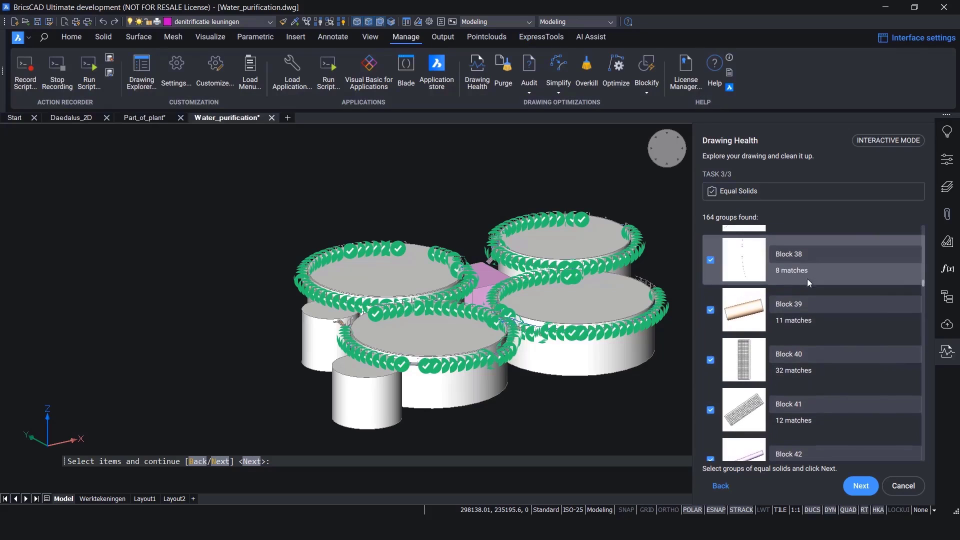
click(761, 359)
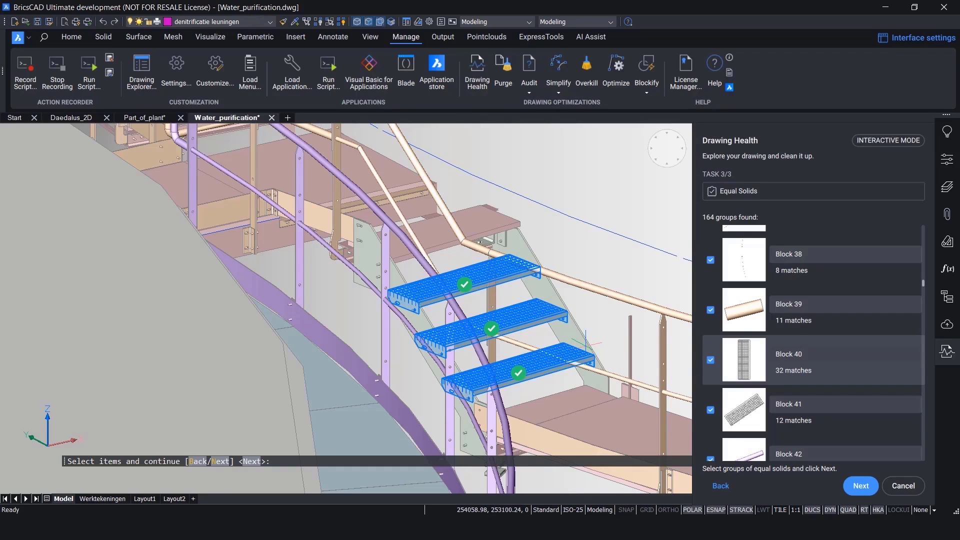
Step: Convert all equal-solid groups to blocks, finish the routine without saving a report, and list the drawing's entity types in the structure tree
click(859, 487)
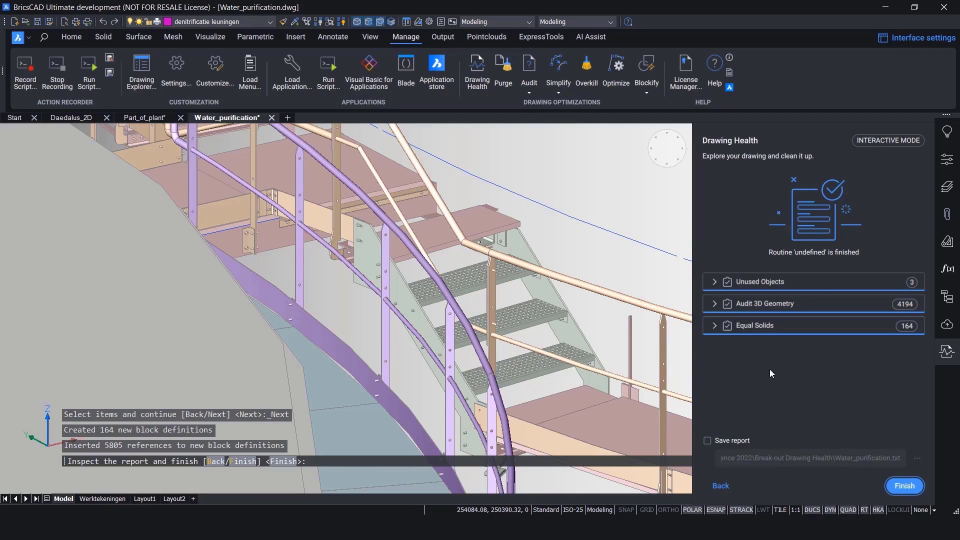
click(898, 488)
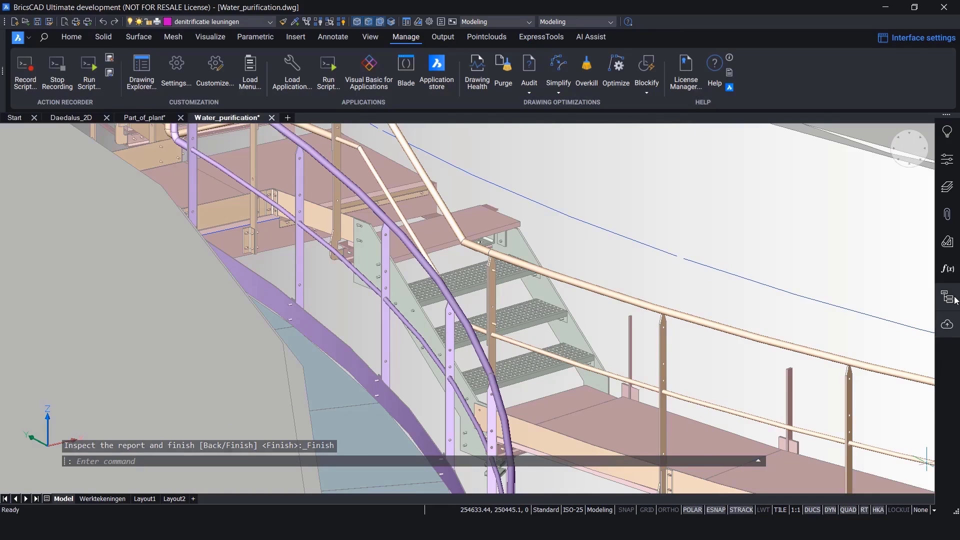
click(945, 297)
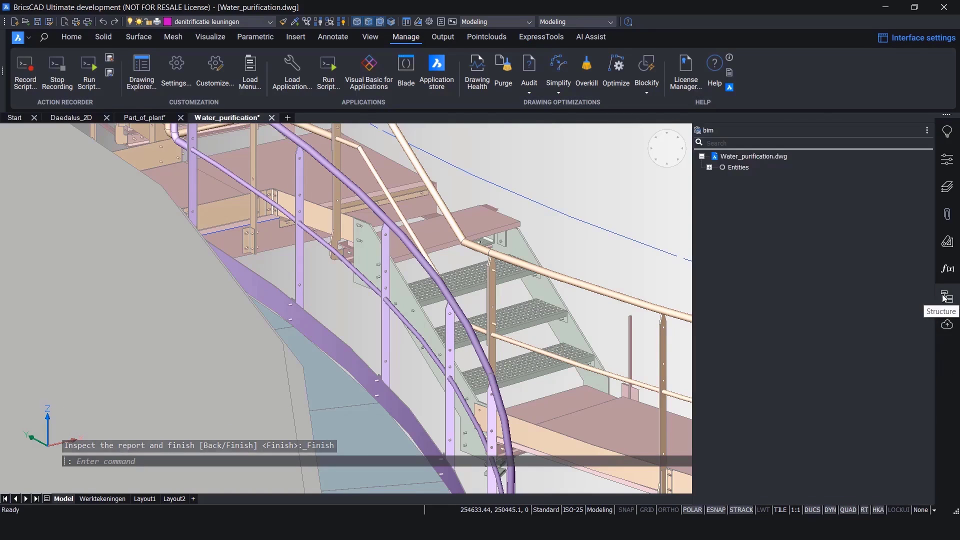
click(708, 168)
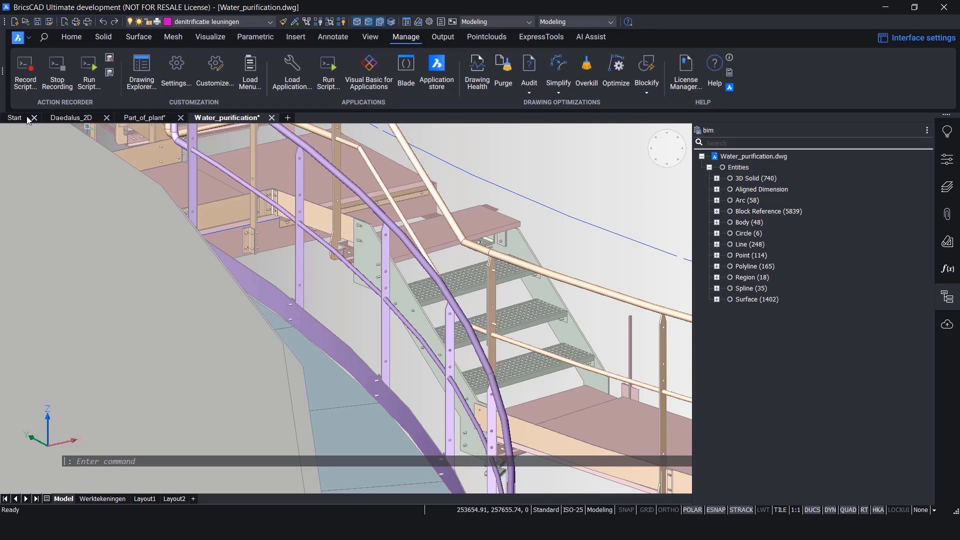
Step: Save the cleaned drawing as a new file named Water_purification_Result in the Break-out Drawing Health folder
click(19, 39)
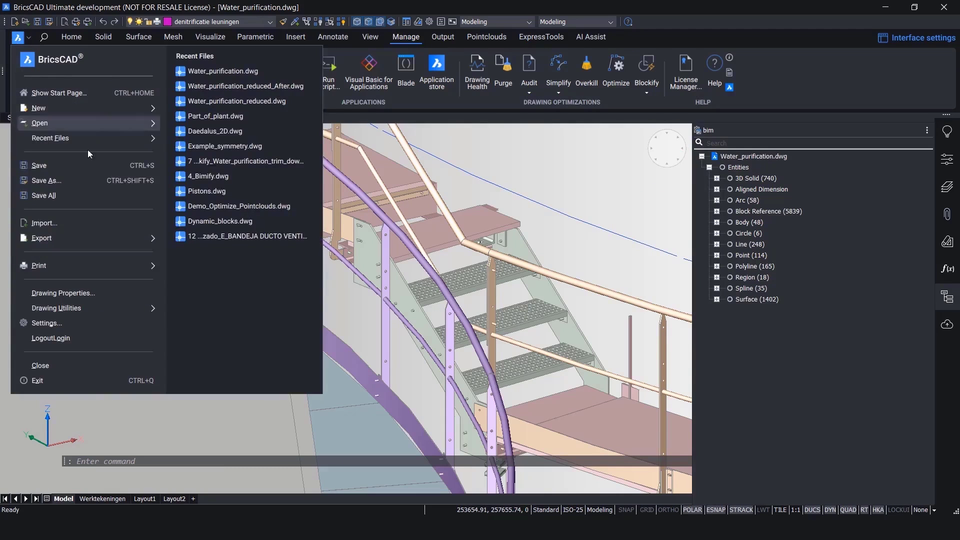
click(91, 179)
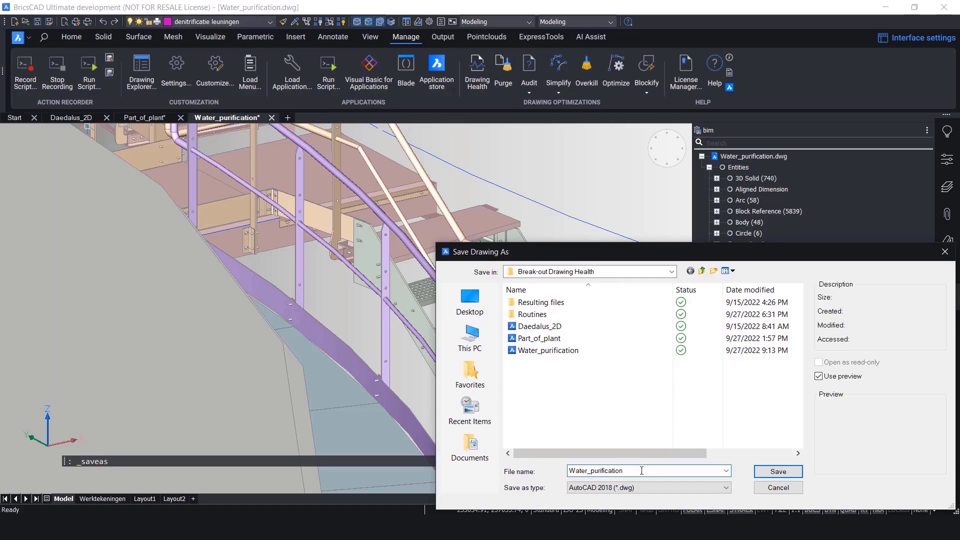
text(_Result)
key(Return)
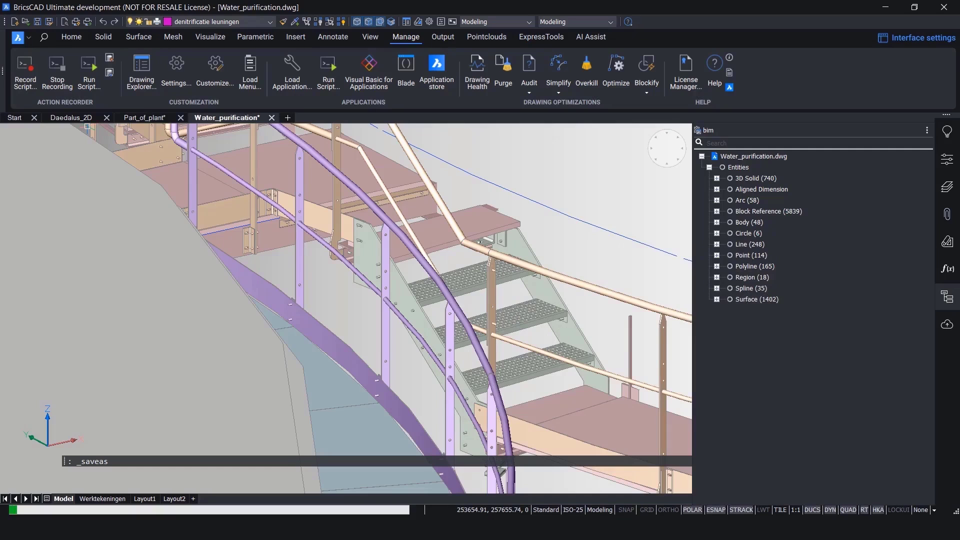
Step: Switch to File Explorer, compare the file sizes of Water_purification and Water_purification_Result, and return to BricsCAD
key(alt+Tab)
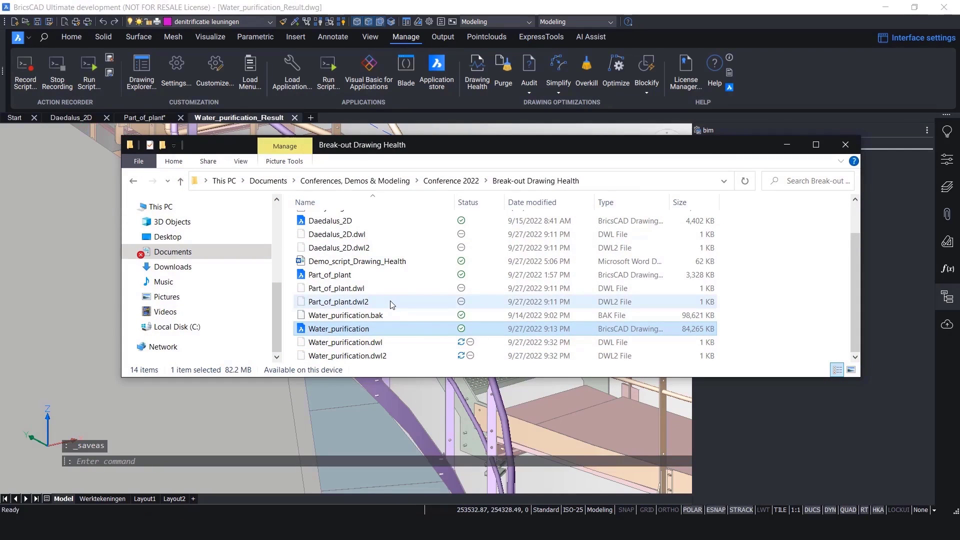
scroll(523, 314, up, 1)
scroll(522, 314, down, 2)
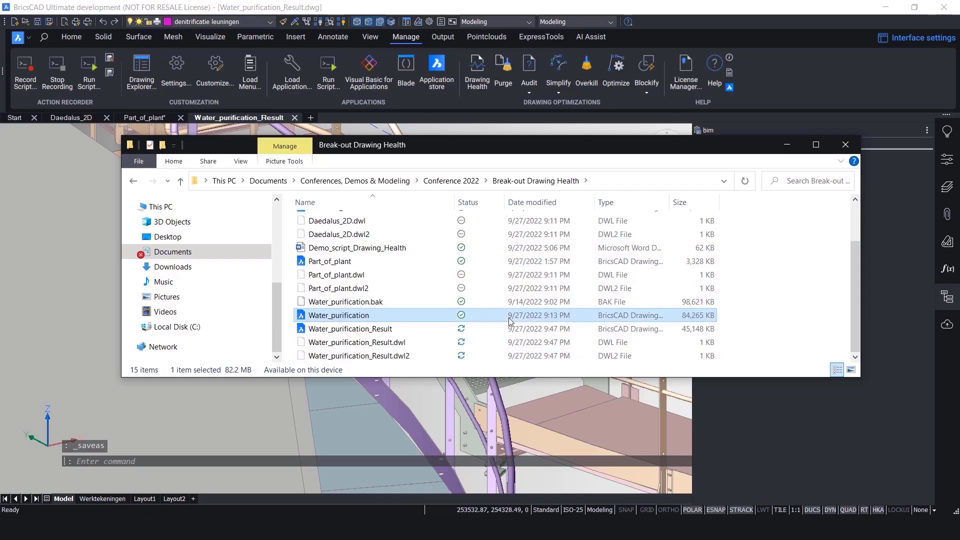
click(380, 330)
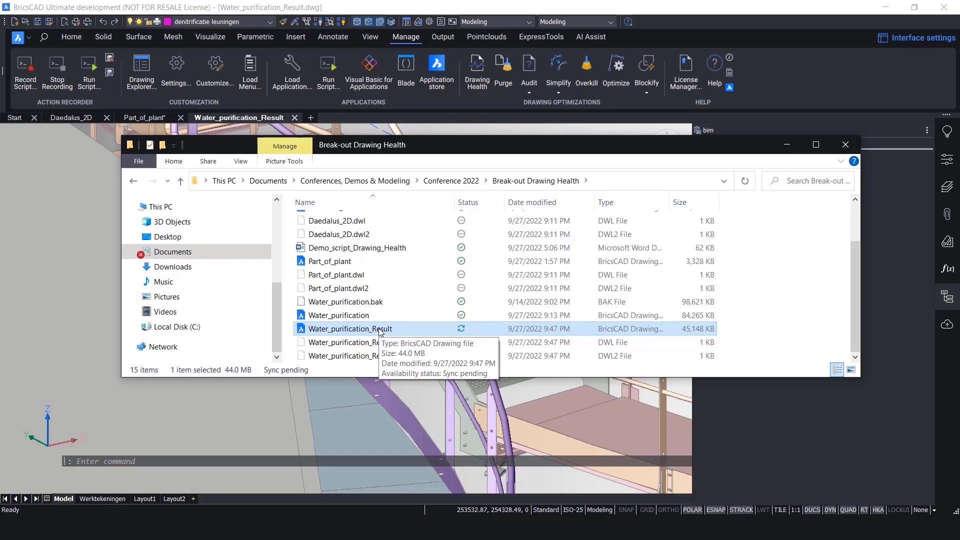
click(790, 144)
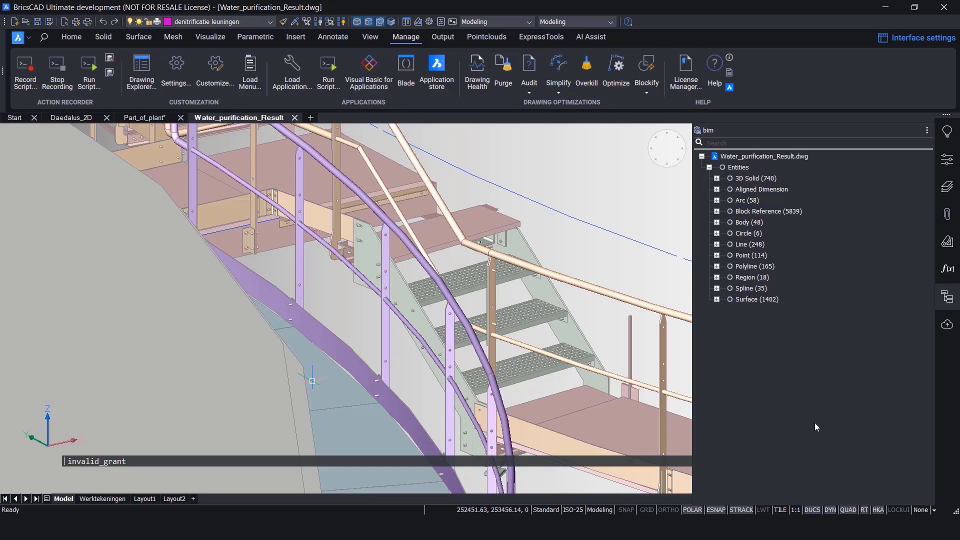
Step: Open the Drawing Health routine manager and view the tasks of the 2D cleanup routine without changing them
click(477, 72)
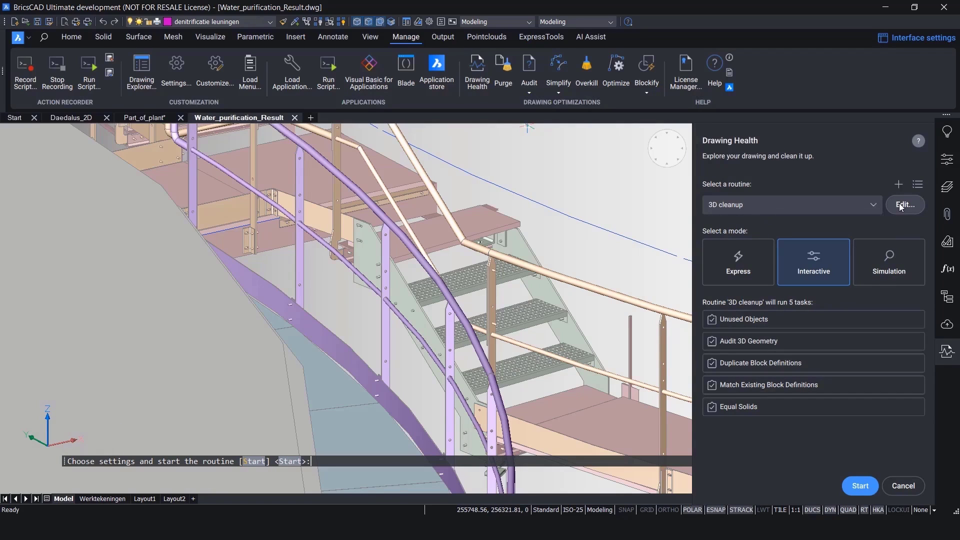
click(916, 188)
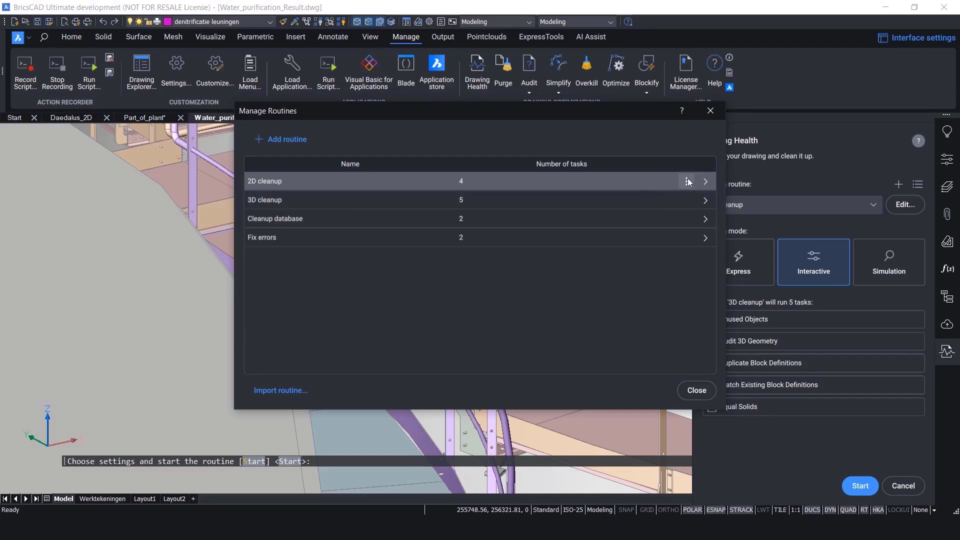
click(687, 180)
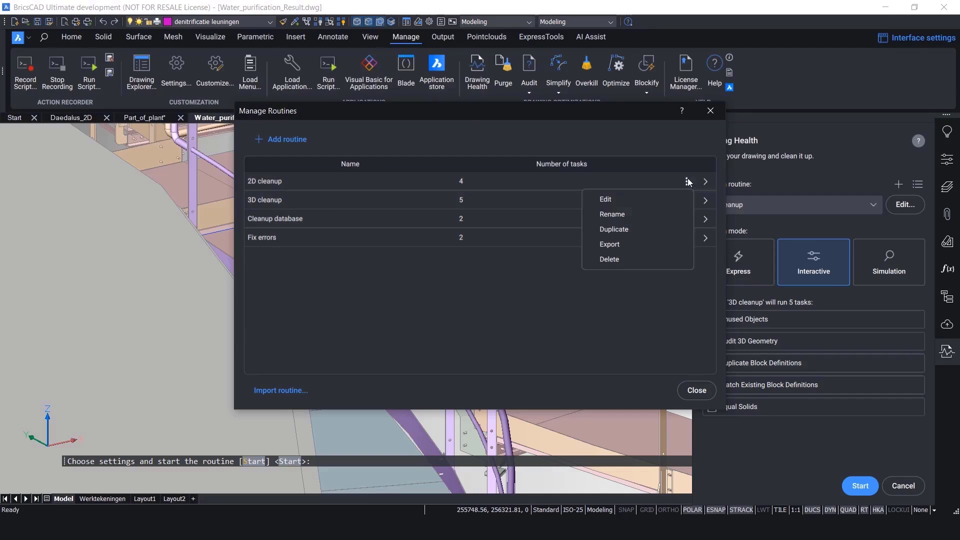
click(642, 205)
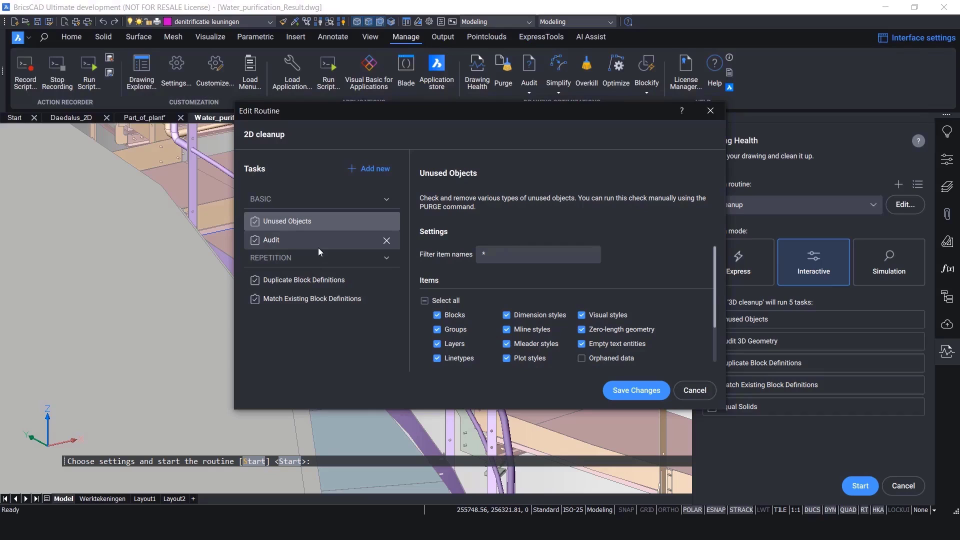
click(694, 390)
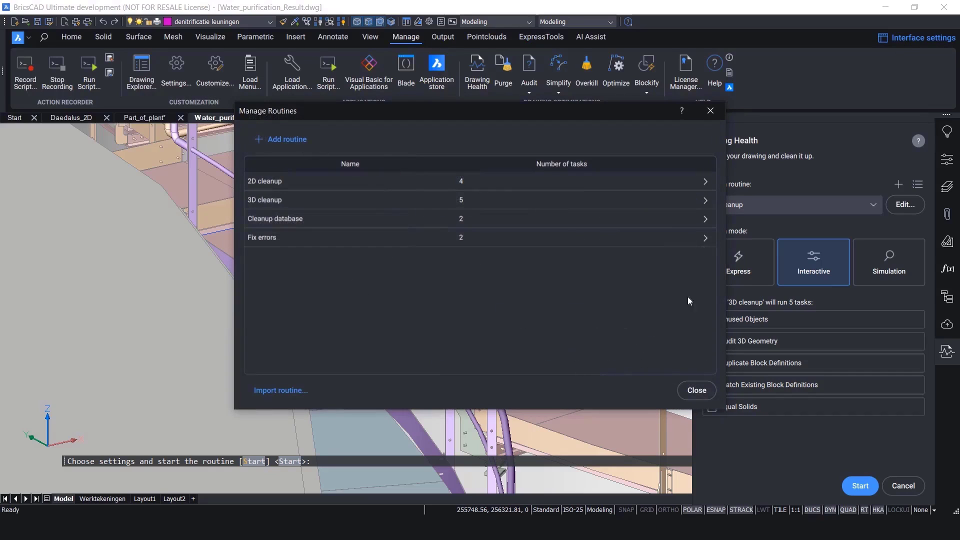
Step: Rename the 2D cleanup routine to 2D cleanup_new
click(686, 181)
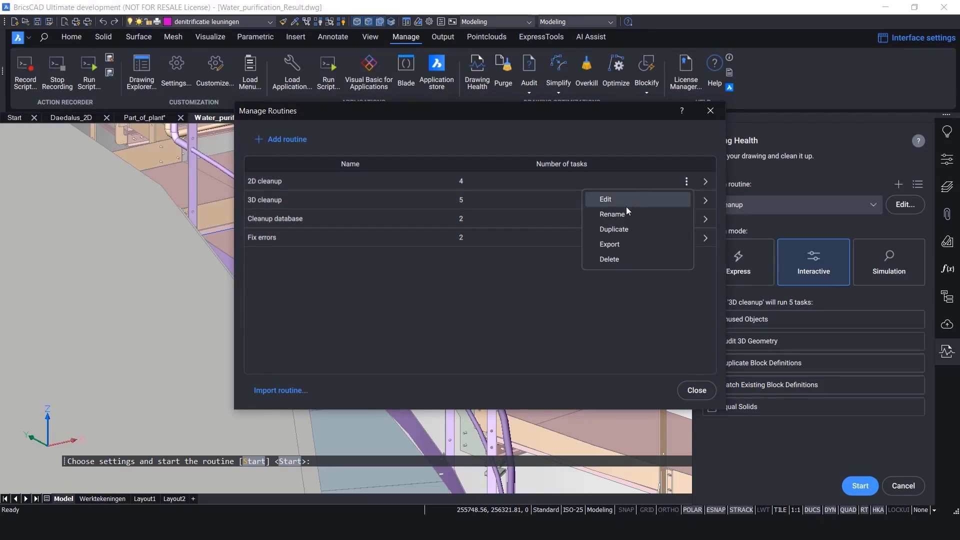
click(612, 213)
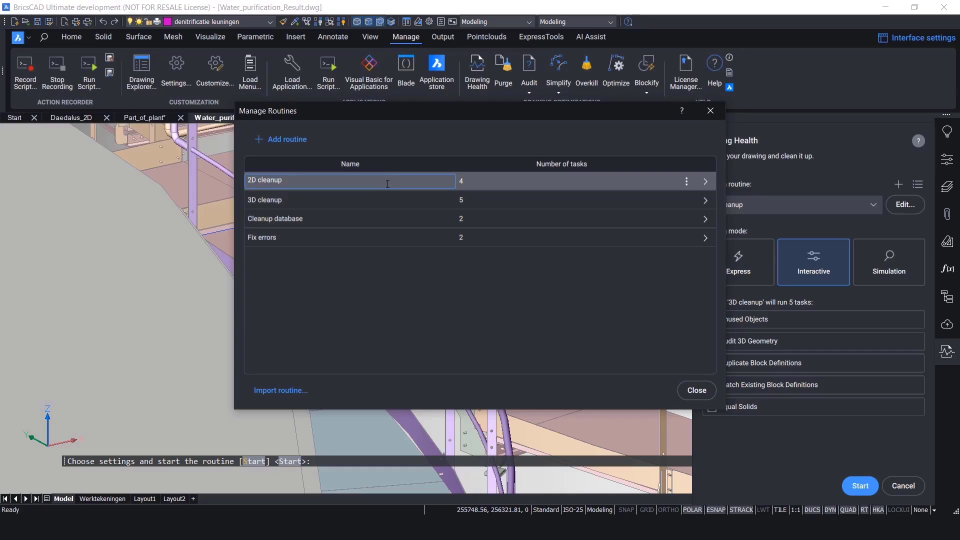
text(_new)
key(Return)
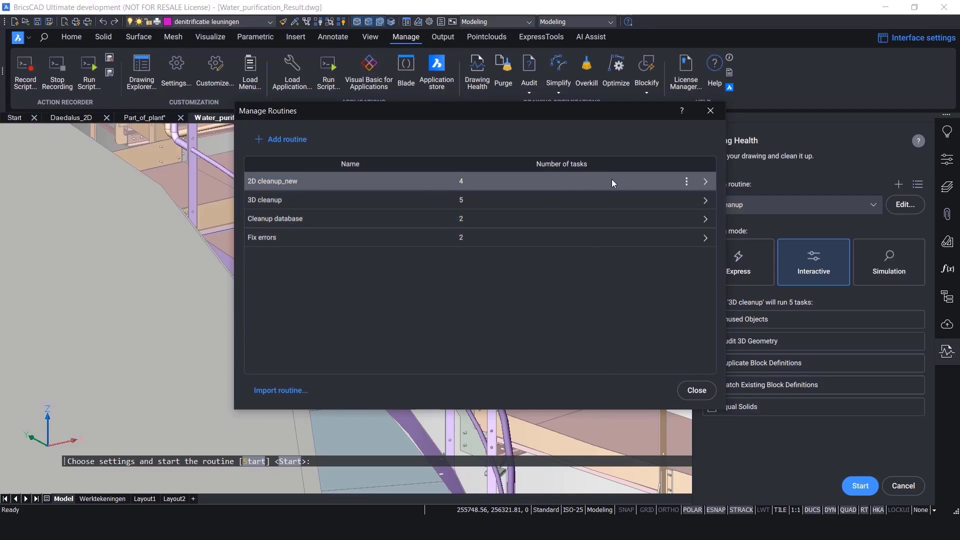
Step: Duplicate the 2D cleanup_new routine and name the copy 2D cleanup
click(685, 180)
click(632, 229)
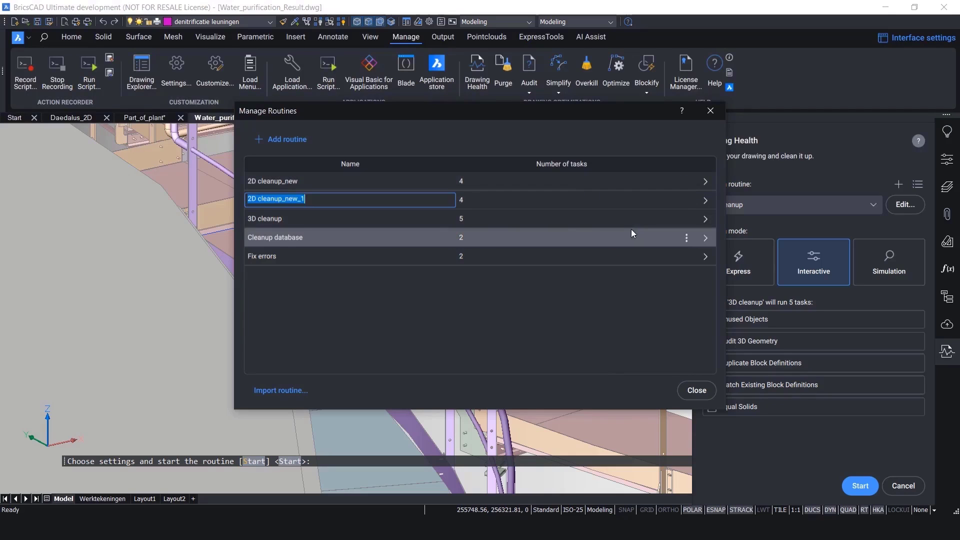
click(421, 200)
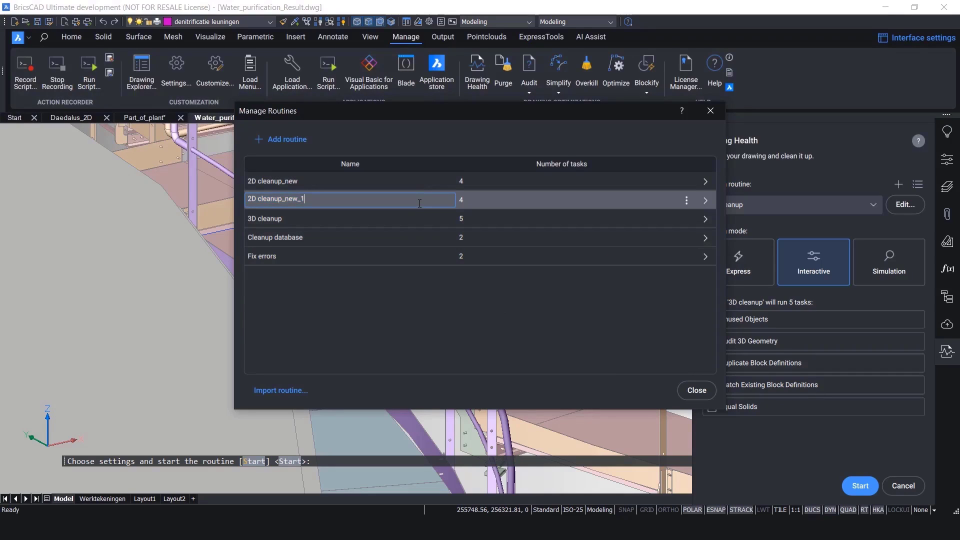
key(BackSpace)
key(BackSpace)
key(BackSpace)
key(BackSpace)
key(BackSpace)
key(BackSpace)
key(Return)
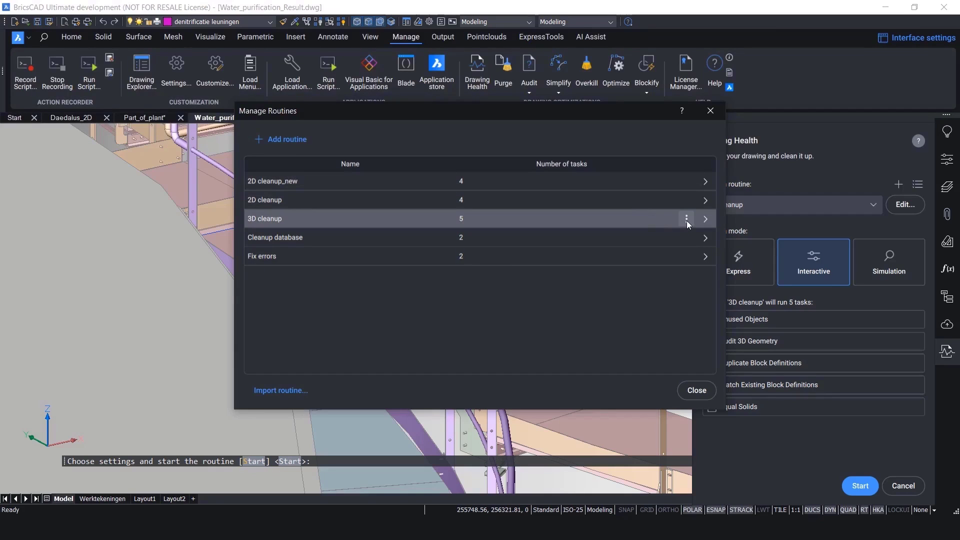
Step: Export the 3D cleanup routine to the Routines folder as an .rtn file named 3D cleanup
click(686, 219)
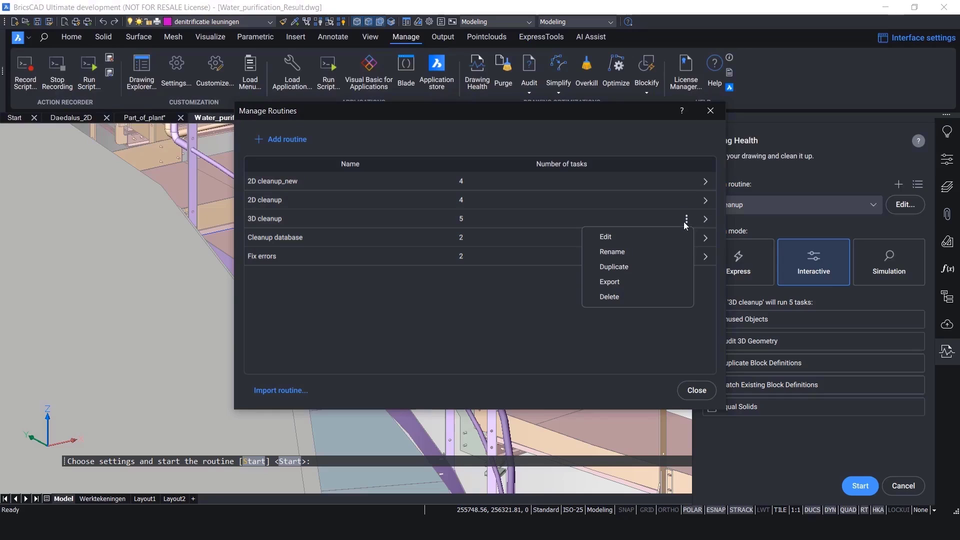
click(636, 283)
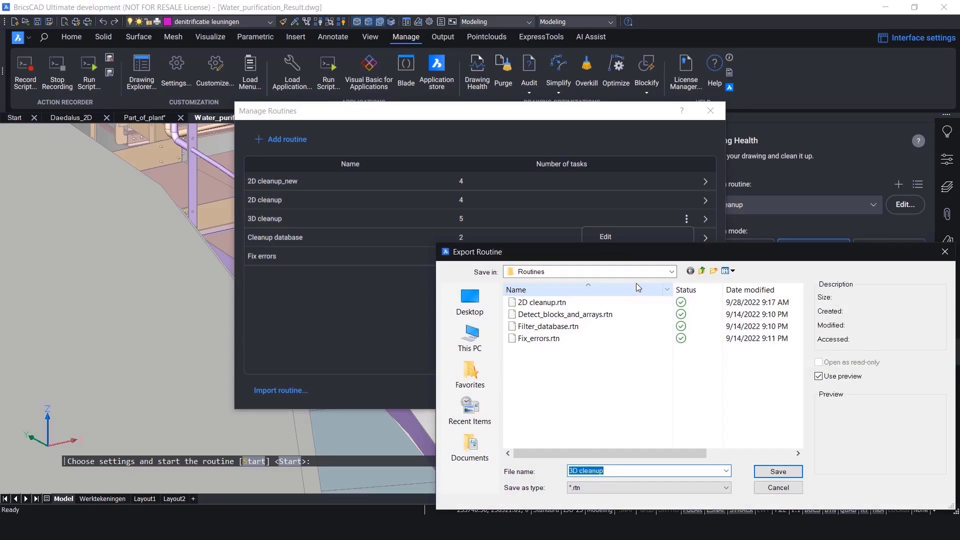
click(778, 472)
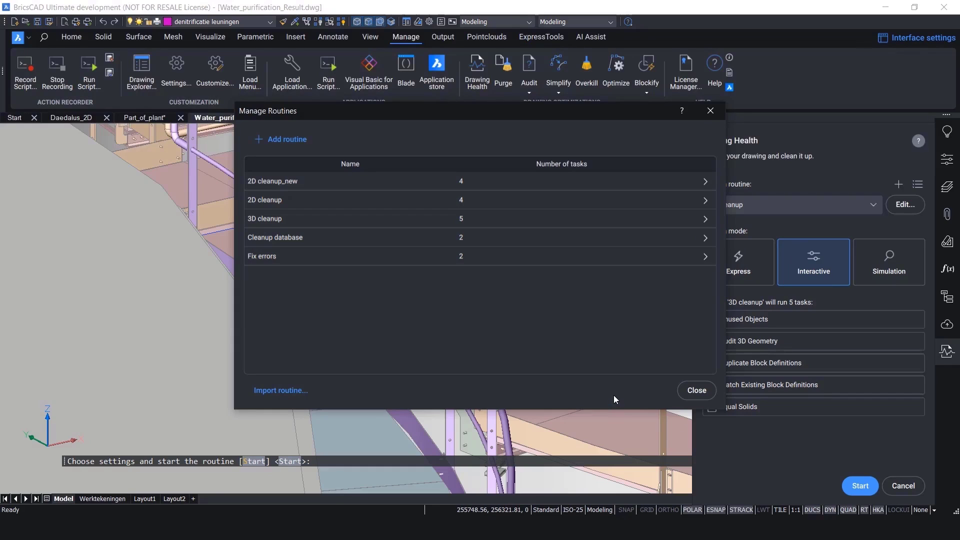
Step: Import the Detect_blocks_and_arrays.rtn routine from the Routines folder, keeping its name
click(296, 393)
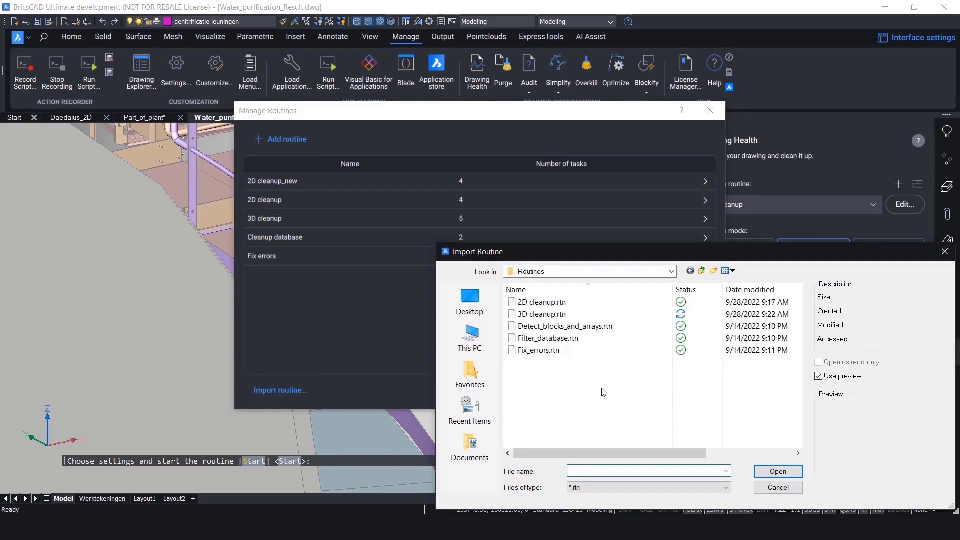
click(565, 327)
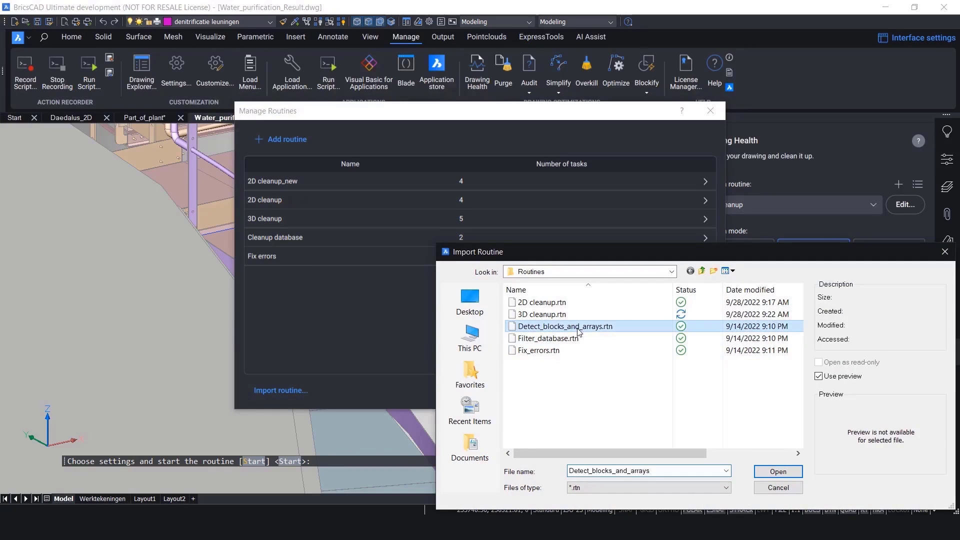
click(792, 470)
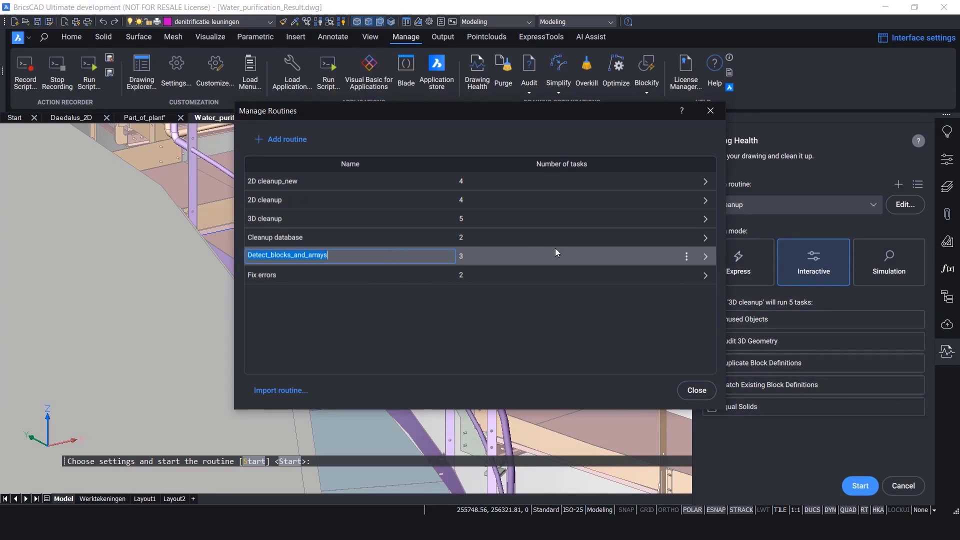
click(626, 200)
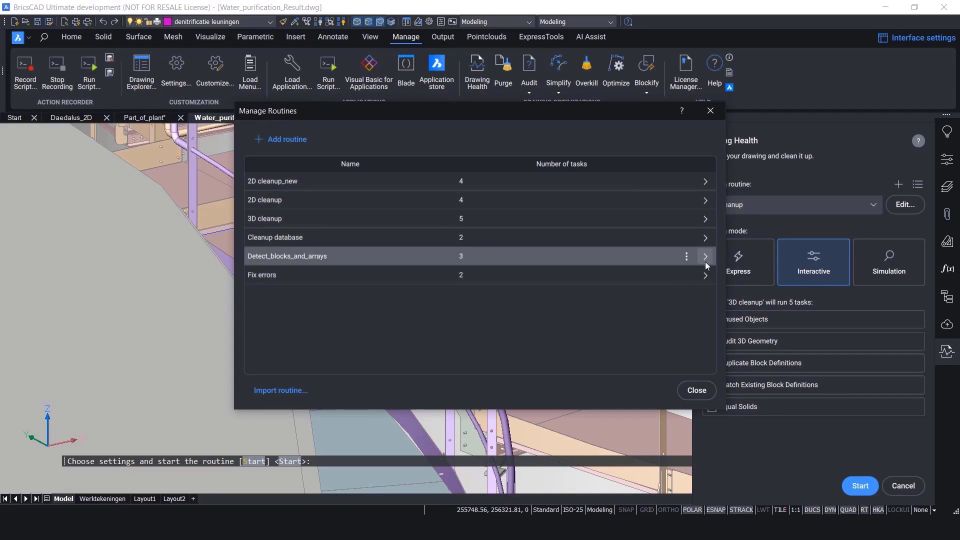
Step: View the settings of the tasks in Detect_blocks_and_arrays without changing them, and close the routine manager
click(706, 262)
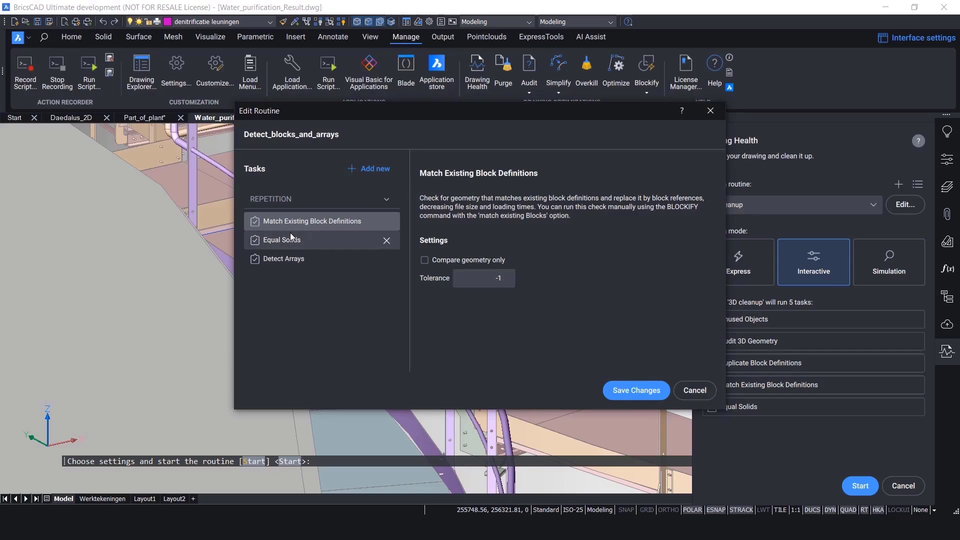
click(291, 240)
click(289, 256)
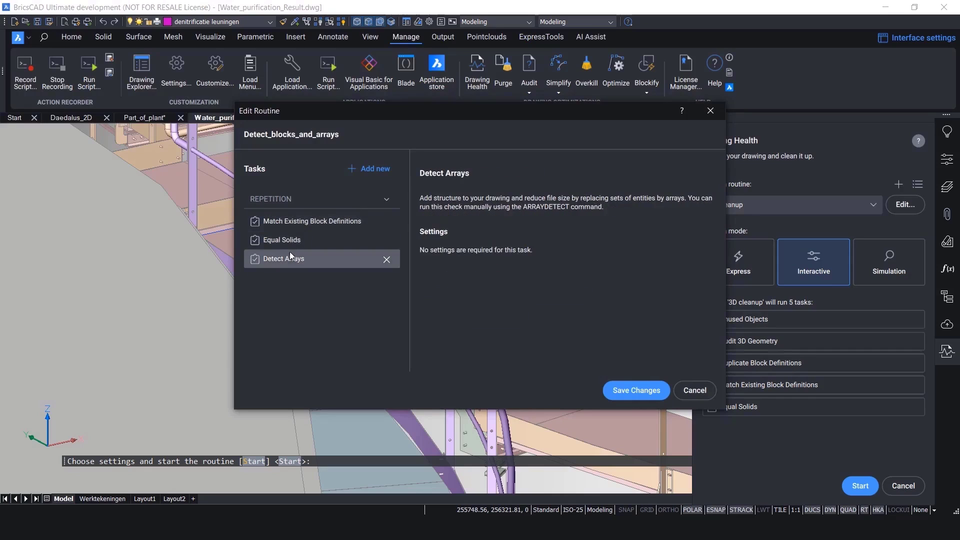
click(302, 220)
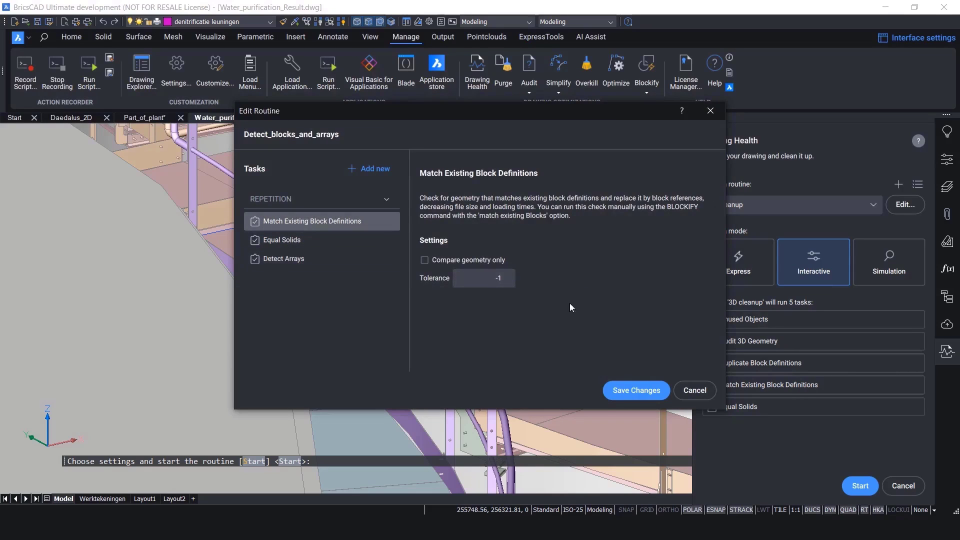
click(695, 394)
click(697, 393)
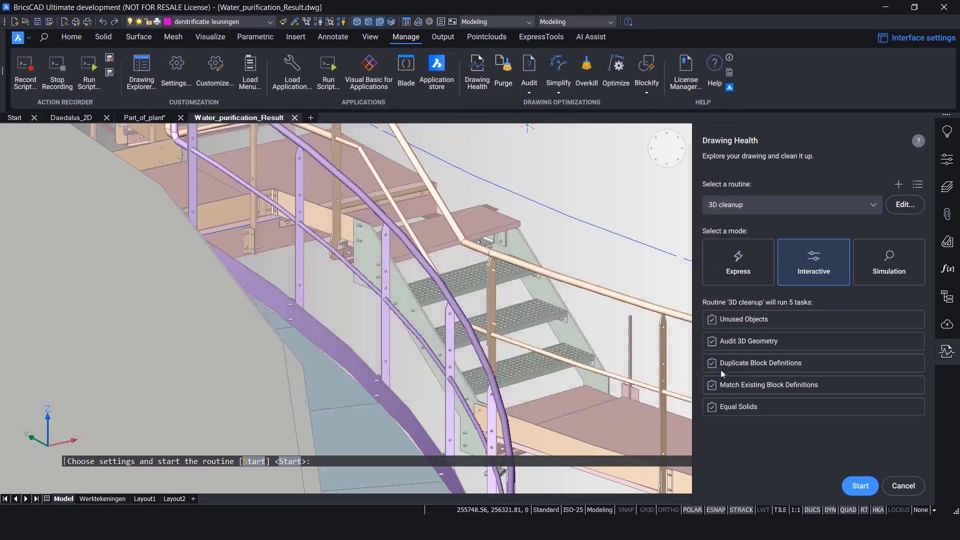
Step: Create an unsaved custom routine with the tasks Unused Objects, Simplify 2D Geometry and Duplicate Block Definitions, check the last task's settings, and apply it
click(895, 186)
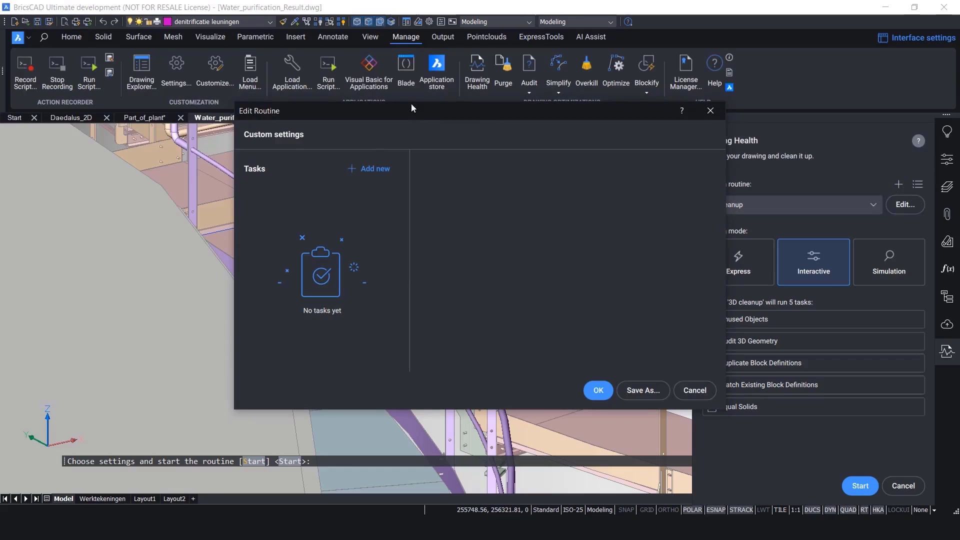
click(365, 167)
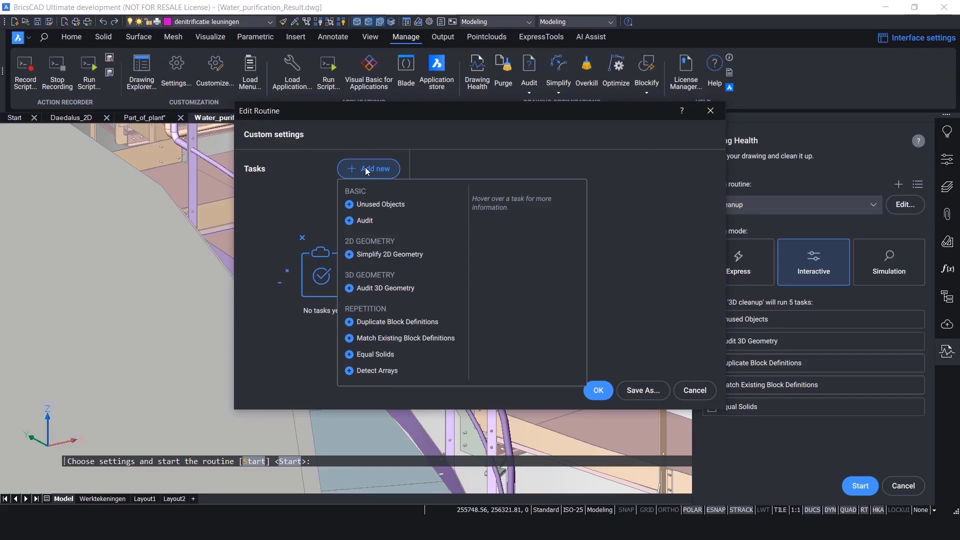
click(376, 202)
click(384, 238)
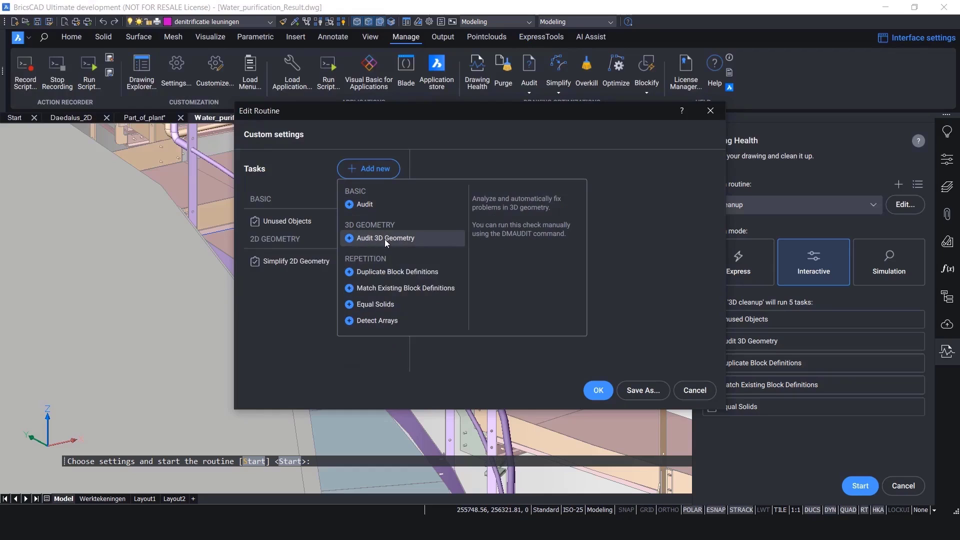
click(383, 272)
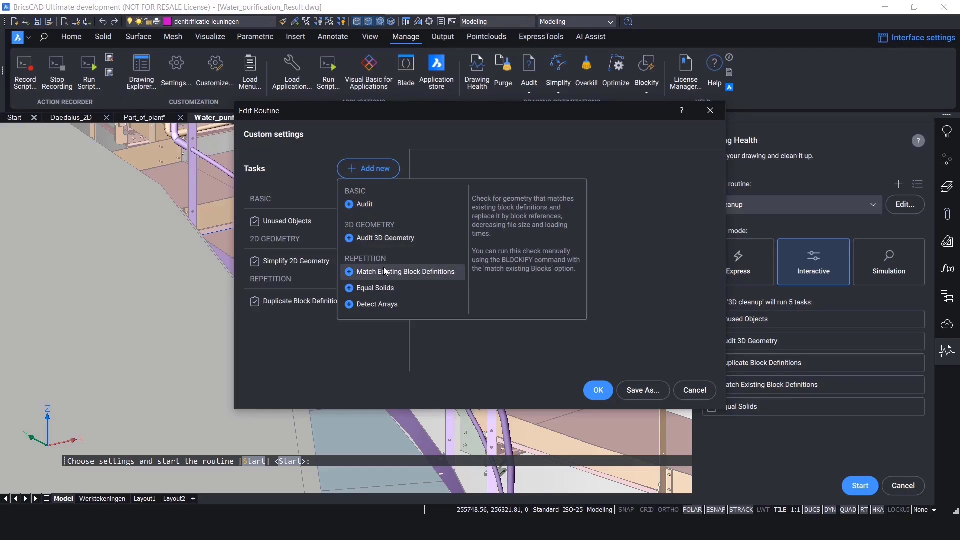
click(485, 356)
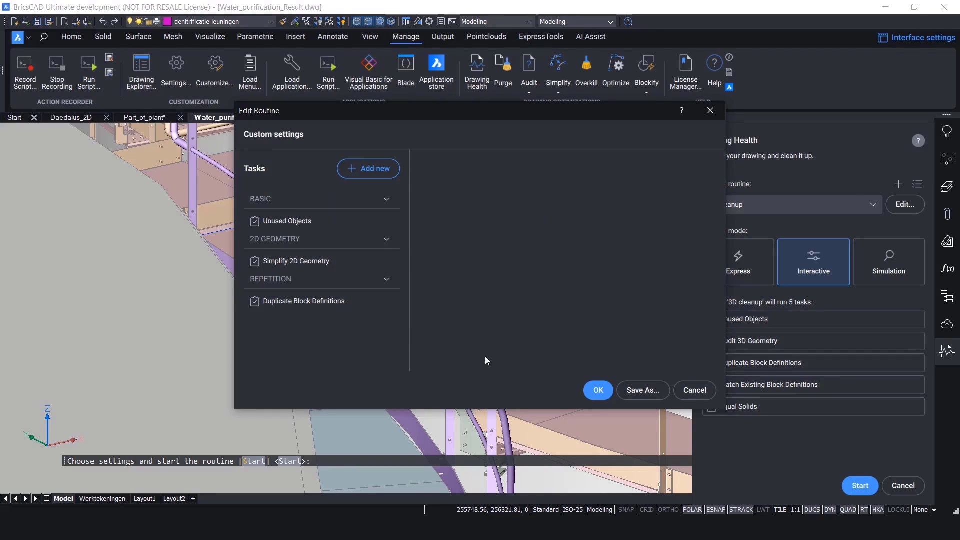
click(321, 302)
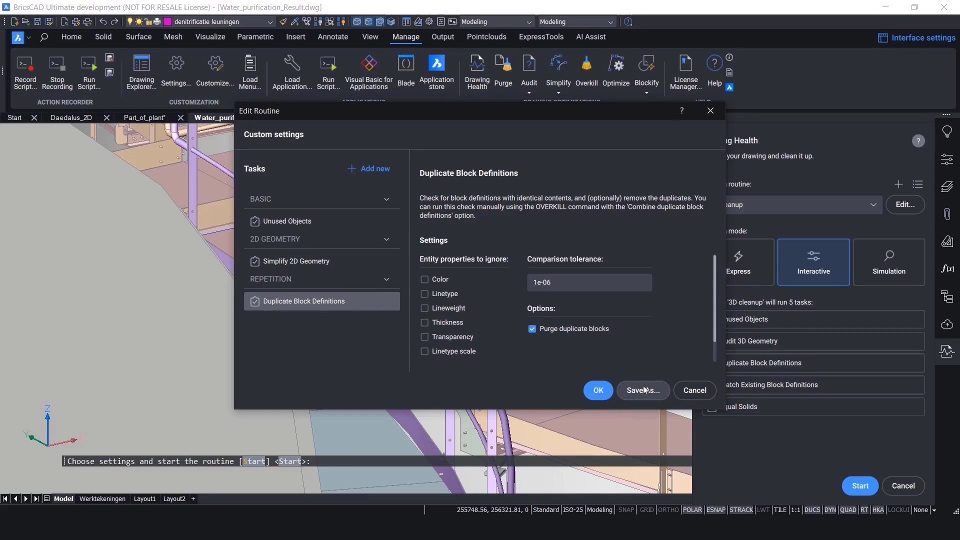
click(599, 390)
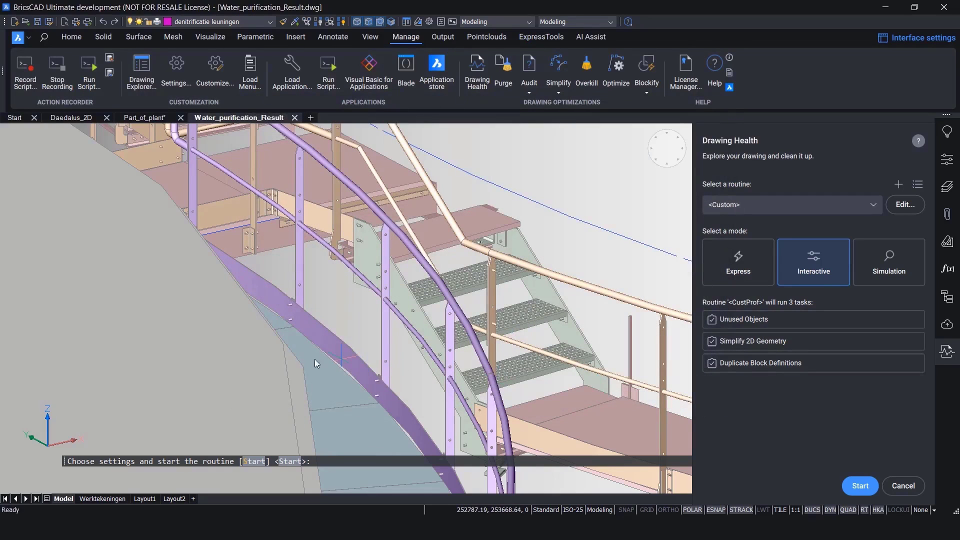